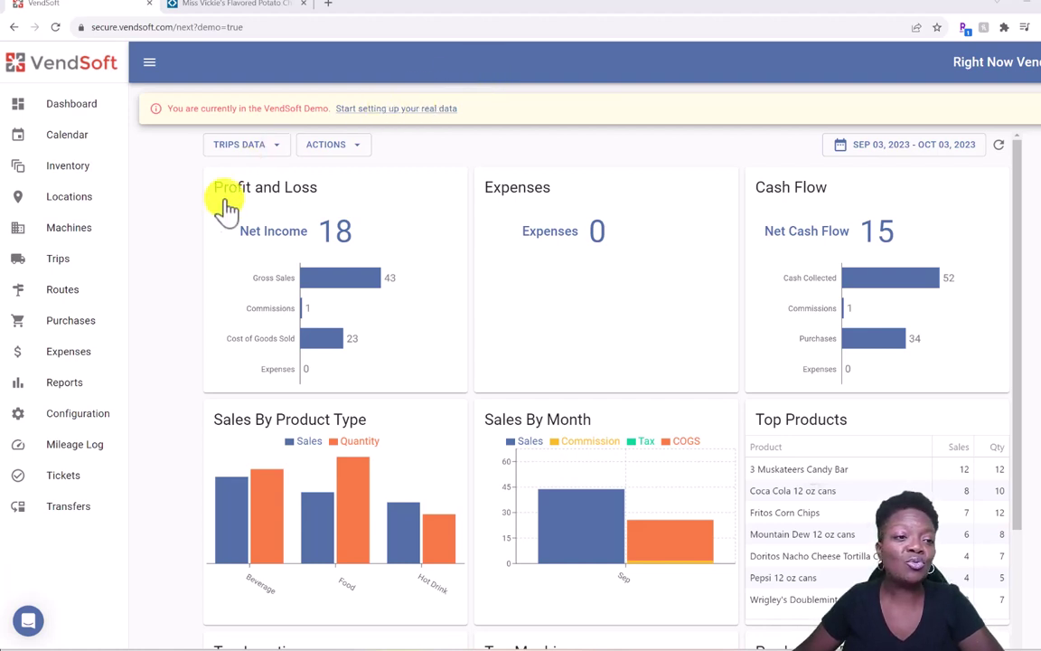
{"action": "left_click", "coordinate": [78, 330]}
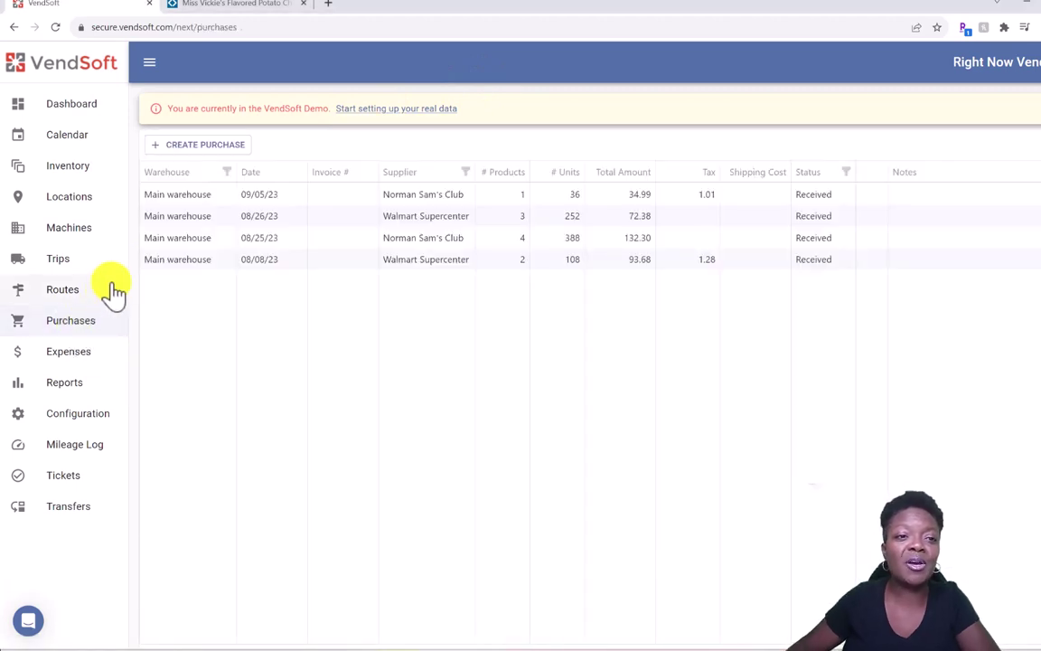
{"action": "left_click", "coordinate": [228, 149]}
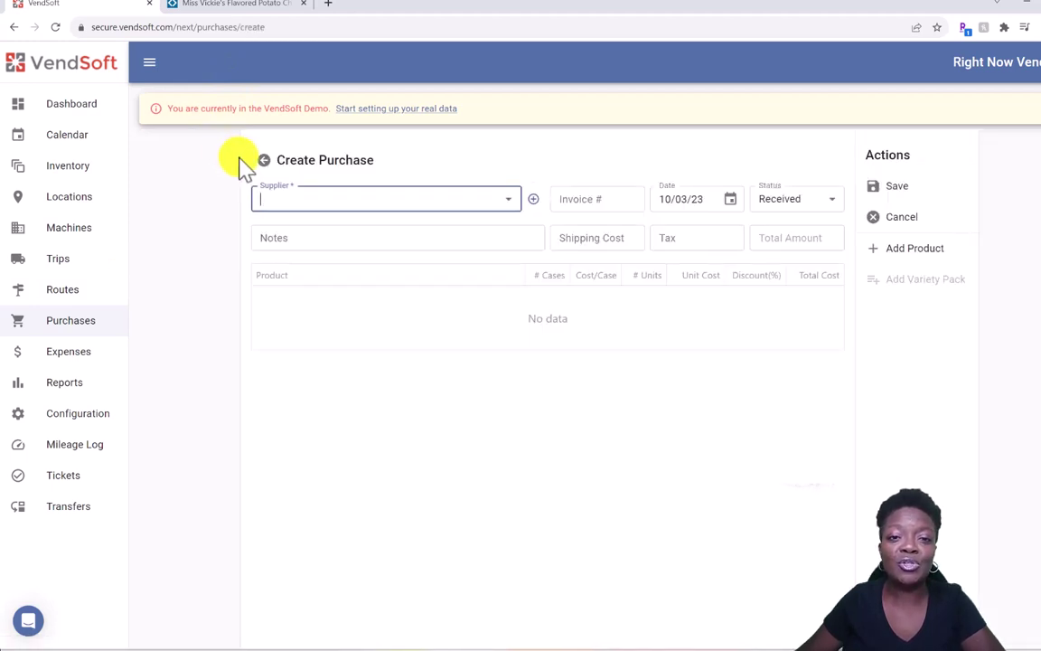
{"action": "left_click", "coordinate": [509, 203]}
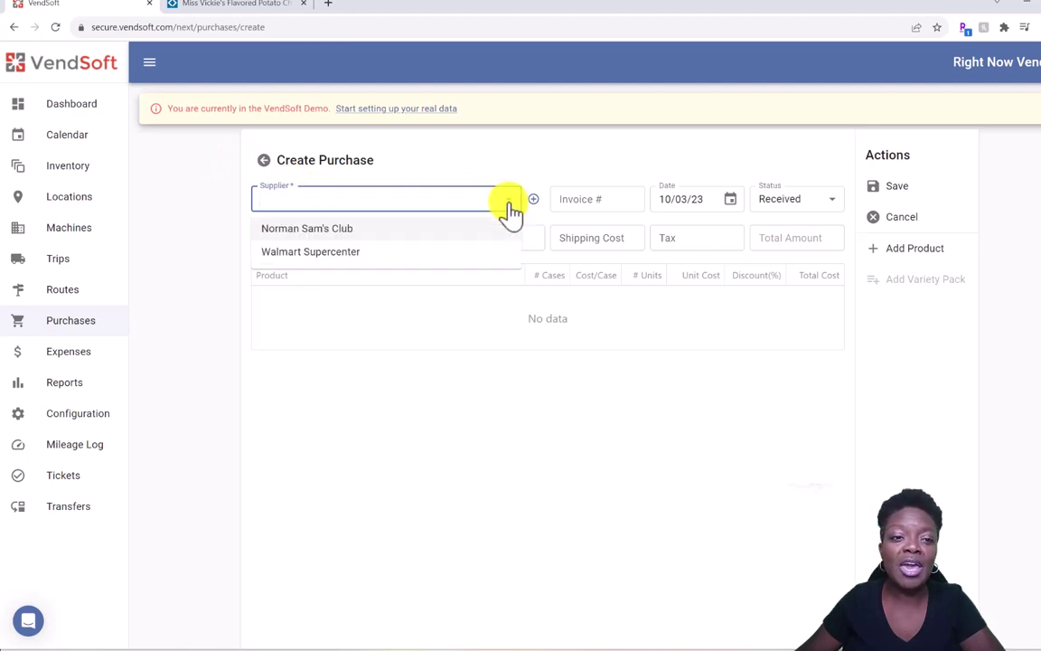
{"action": "left_click", "coordinate": [356, 234]}
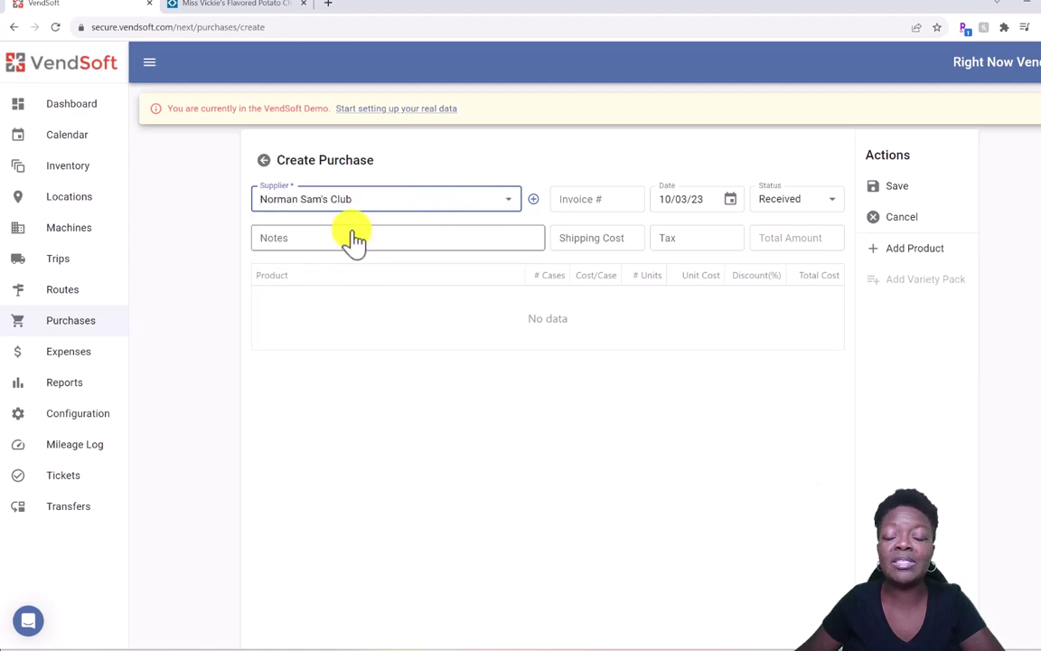
{"action": "left_click", "coordinate": [909, 258]}
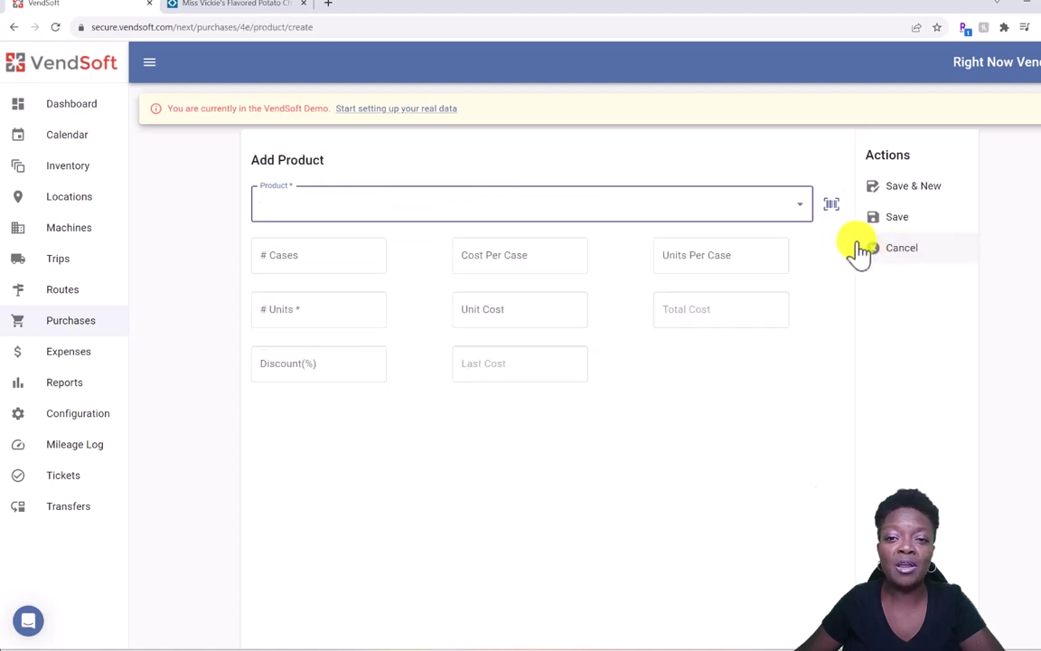
{"action": "left_click", "coordinate": [800, 206]}
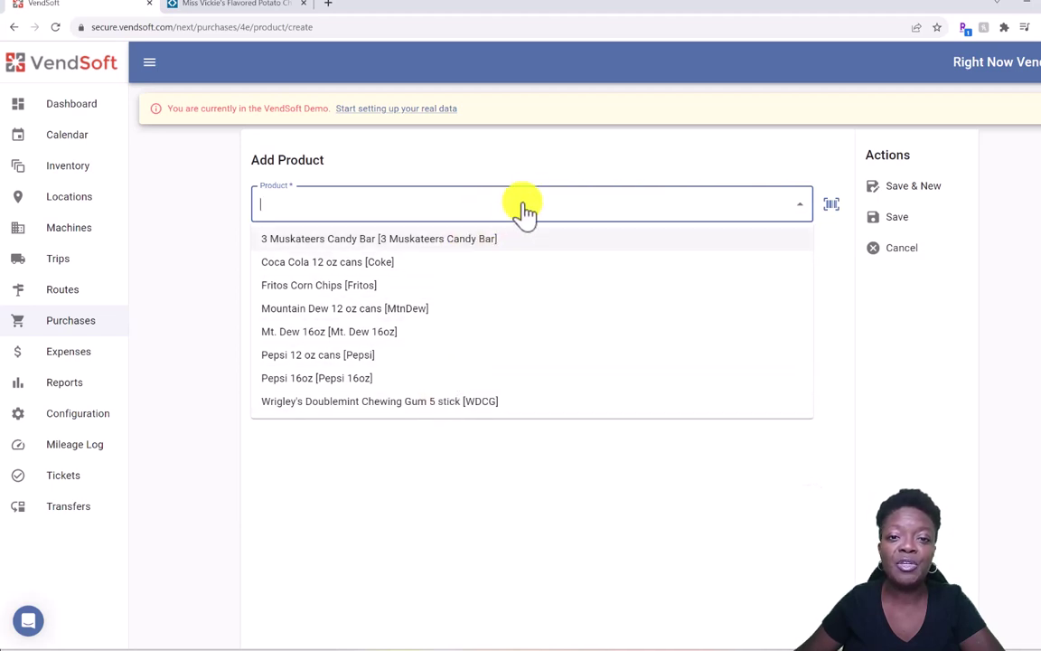
{"action": "key", "text": "Tab"}
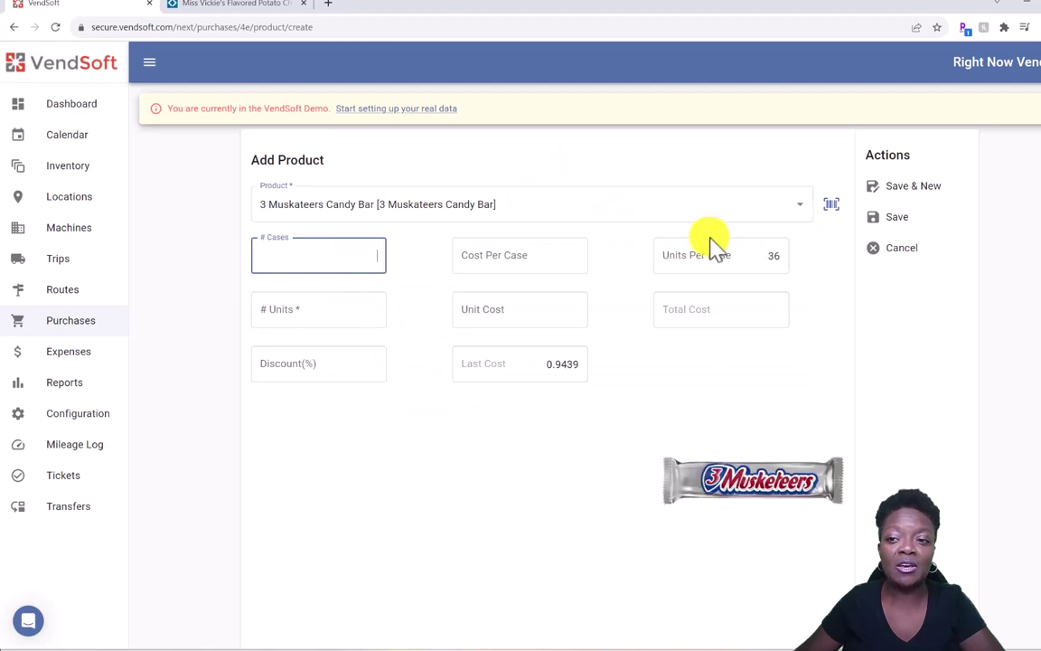
{"action": "left_click", "coordinate": [901, 249]}
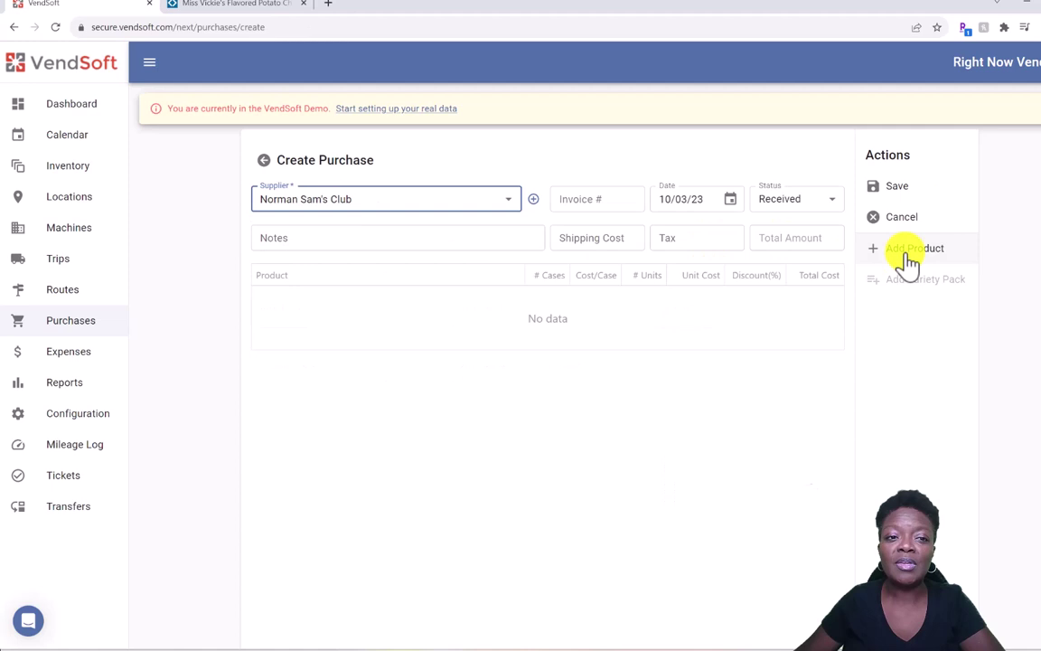
{"action": "left_click", "coordinate": [56, 168]}
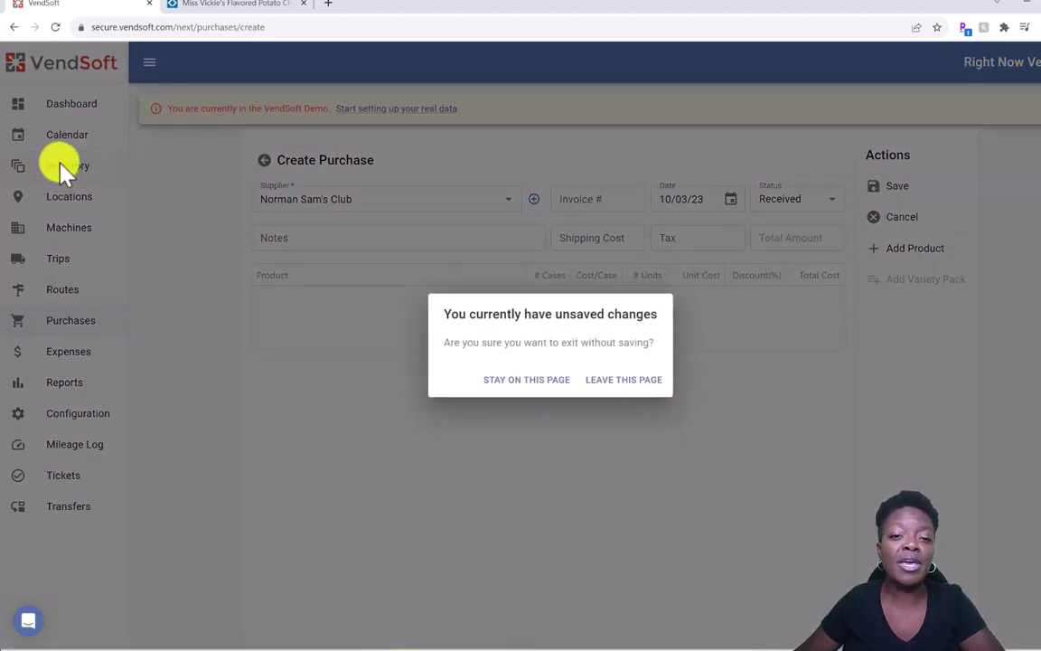
{"action": "left_click", "coordinate": [543, 380]}
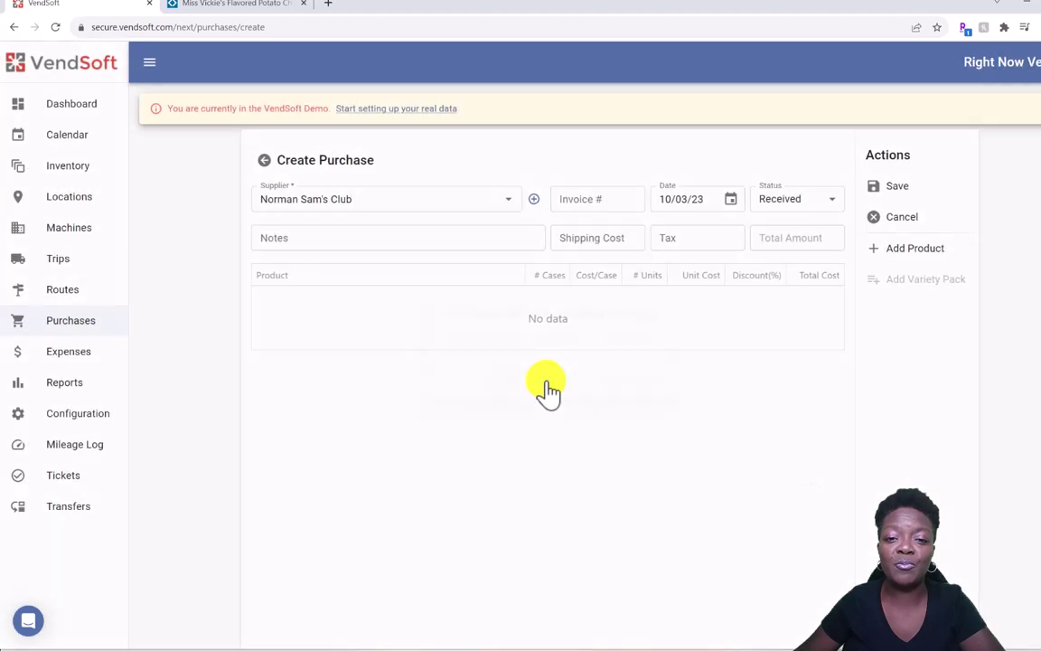
Discard the unsaved purchase and create an inventory product of type Food, with Miss Vickie's Chips as both name and code
{"action": "left_click", "coordinate": [65, 167]}
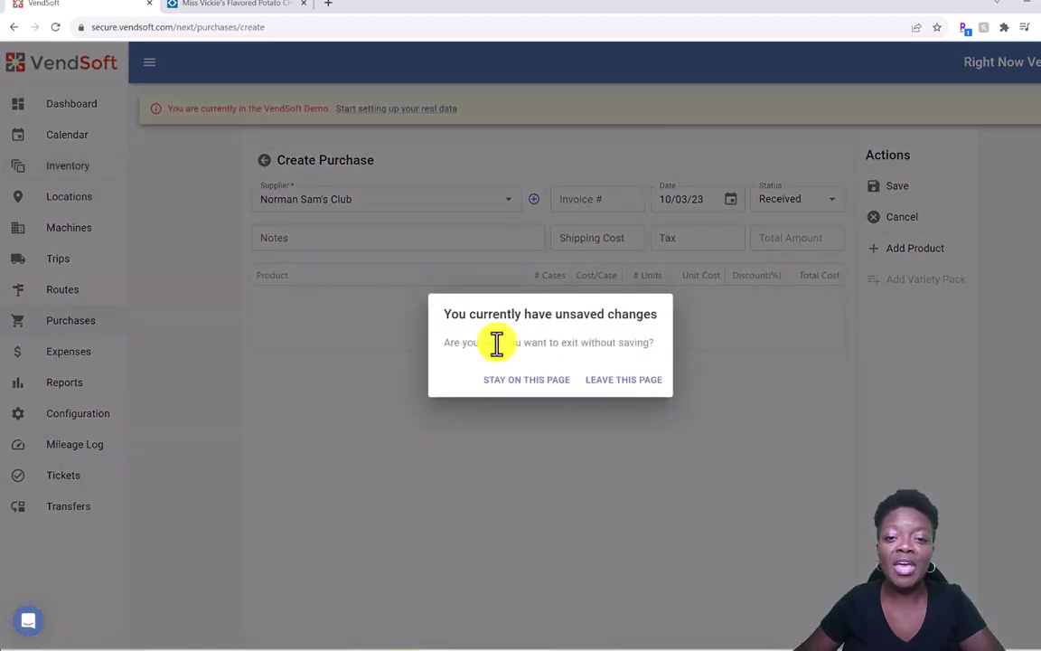
{"action": "left_click", "coordinate": [601, 382]}
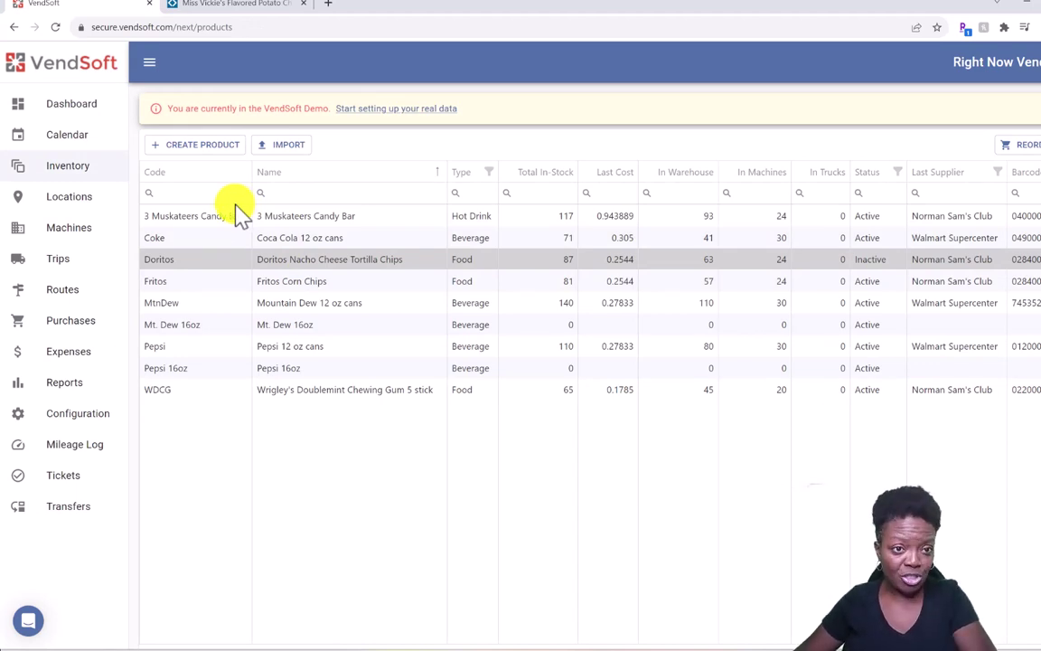
{"action": "left_click", "coordinate": [201, 148]}
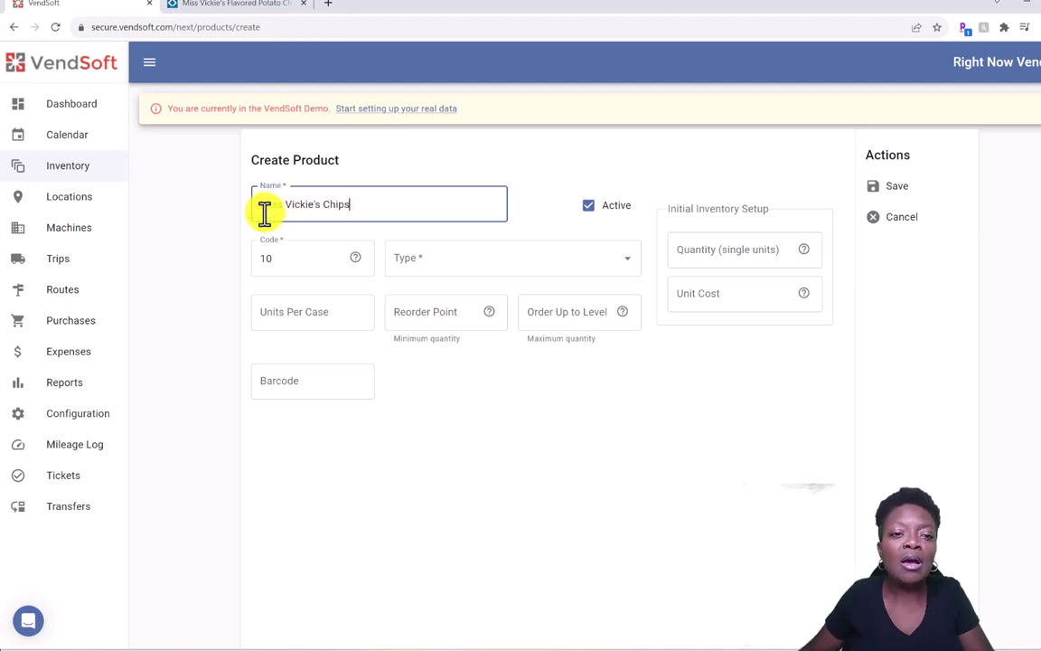
{"action": "left_click", "coordinate": [277, 262]}
{"action": "type", "text": "10"}
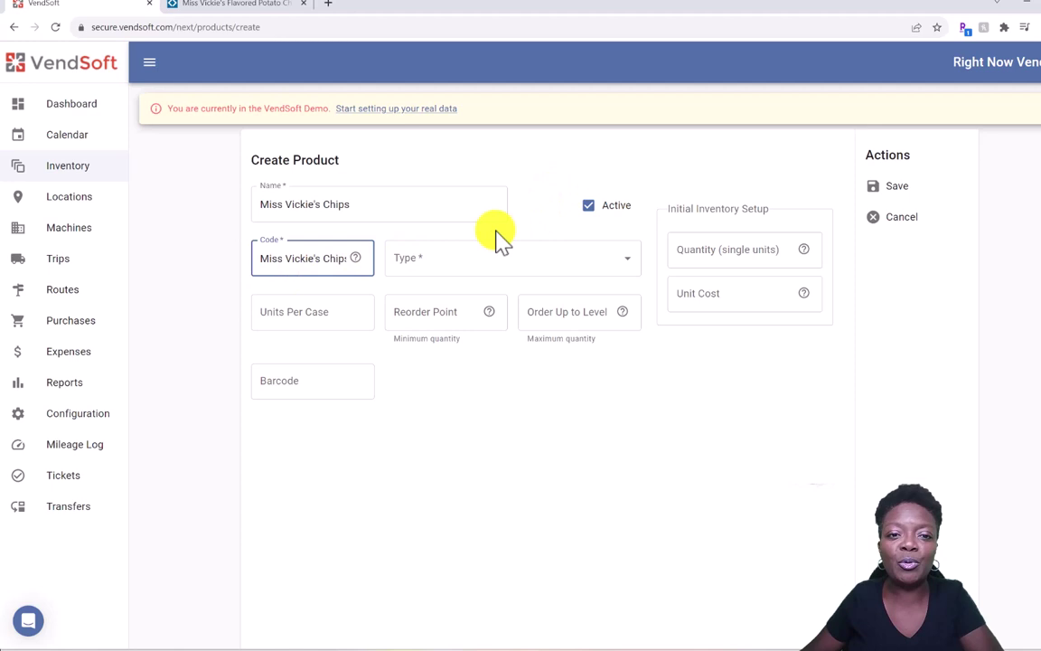
{"action": "left_click", "coordinate": [629, 260]}
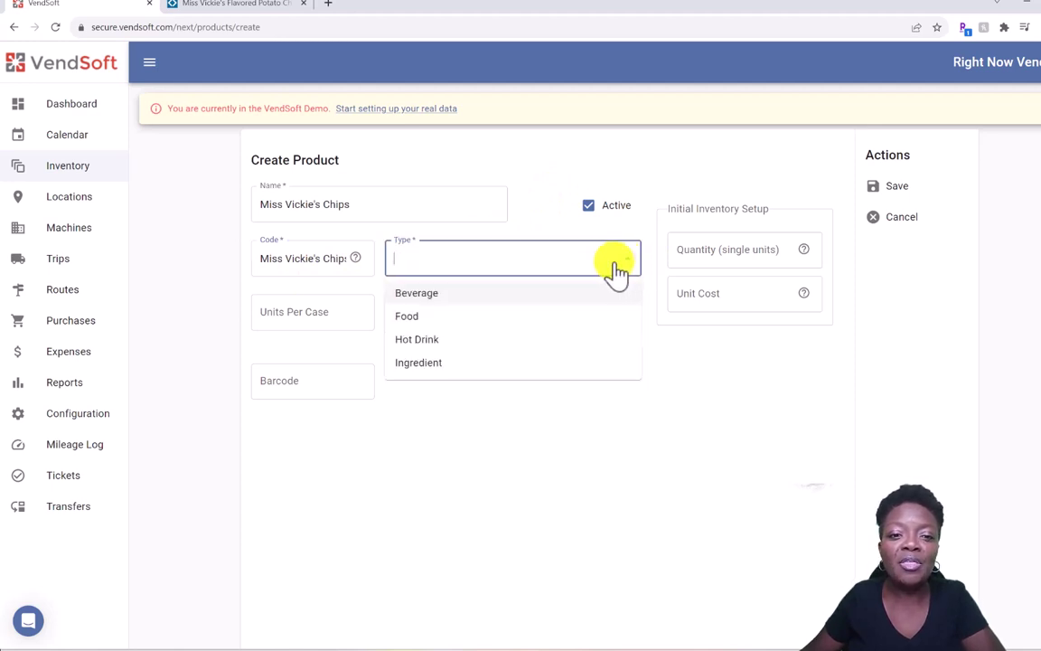
{"action": "left_click", "coordinate": [461, 318]}
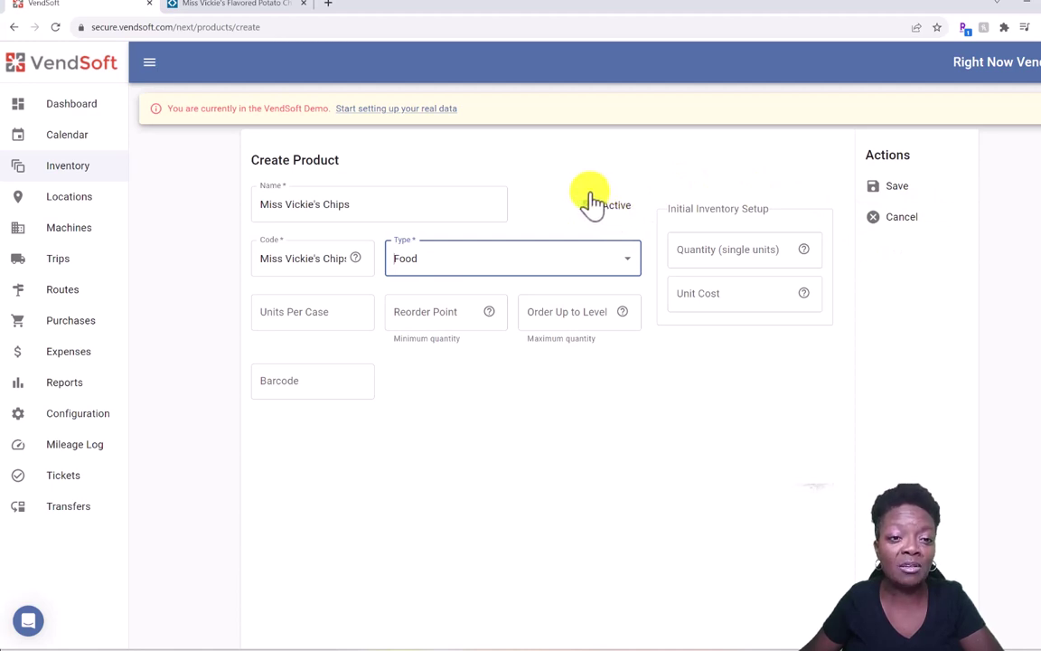
{"action": "left_click", "coordinate": [895, 190]}
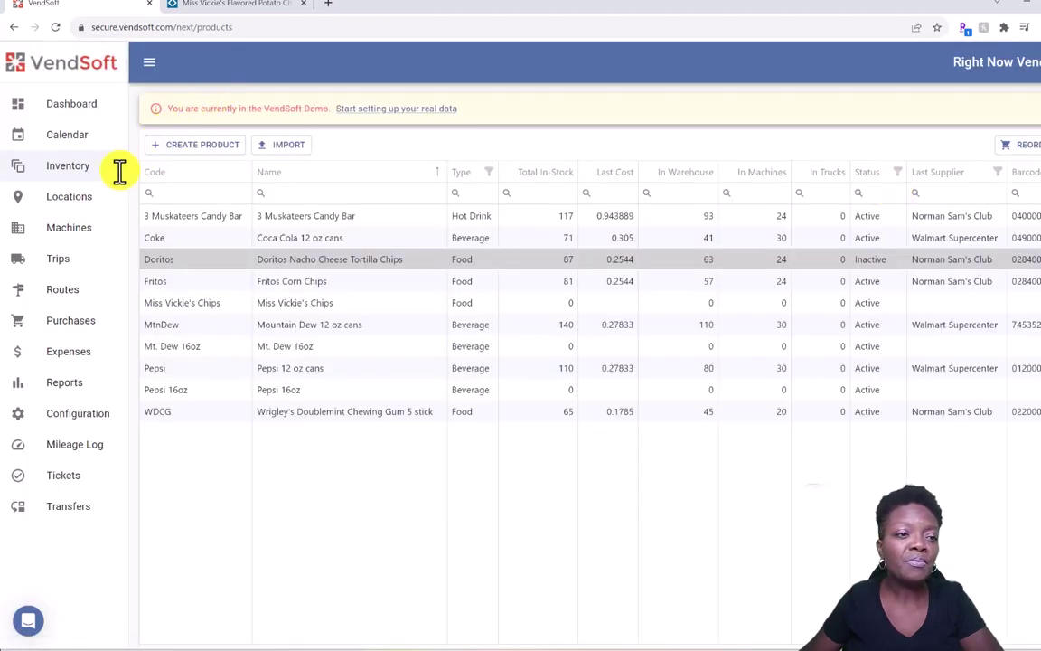
Start a new purchase with Norman Sam's Club as supplier and 09/12/23 as the date
{"action": "left_click", "coordinate": [66, 331]}
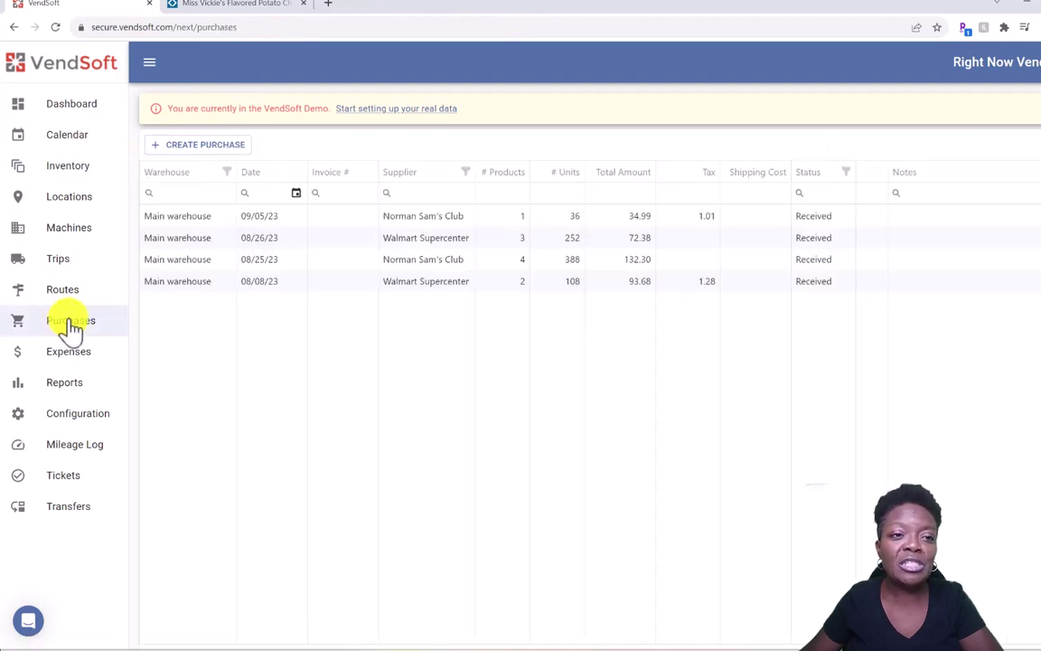
{"action": "left_click", "coordinate": [225, 150]}
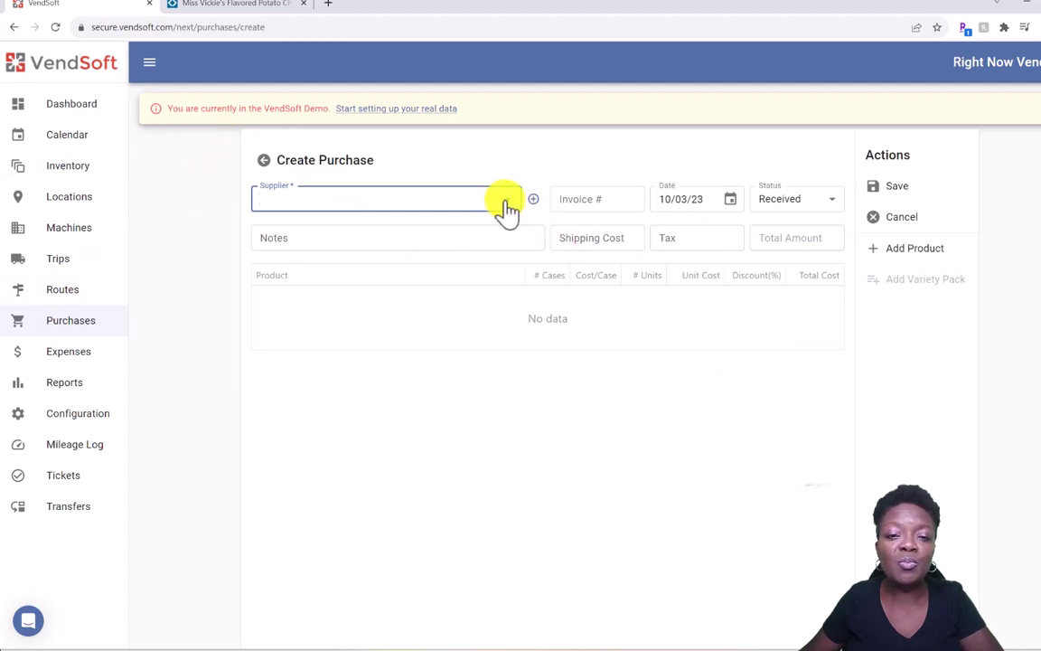
{"action": "left_click", "coordinate": [496, 206]}
{"action": "left_click", "coordinate": [432, 231]}
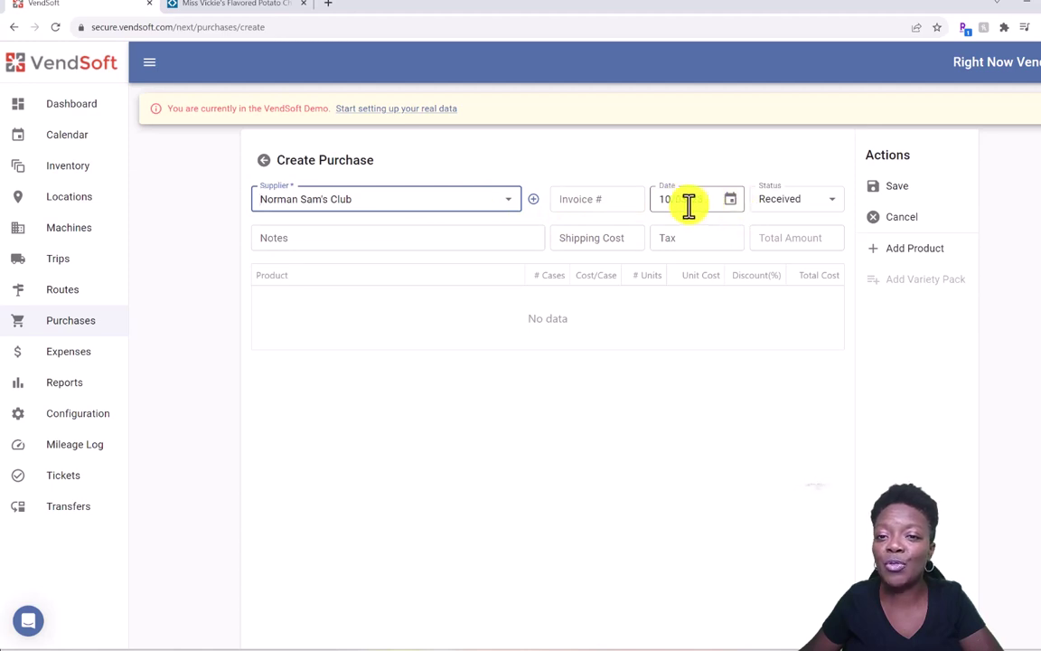
{"action": "left_click", "coordinate": [730, 203]}
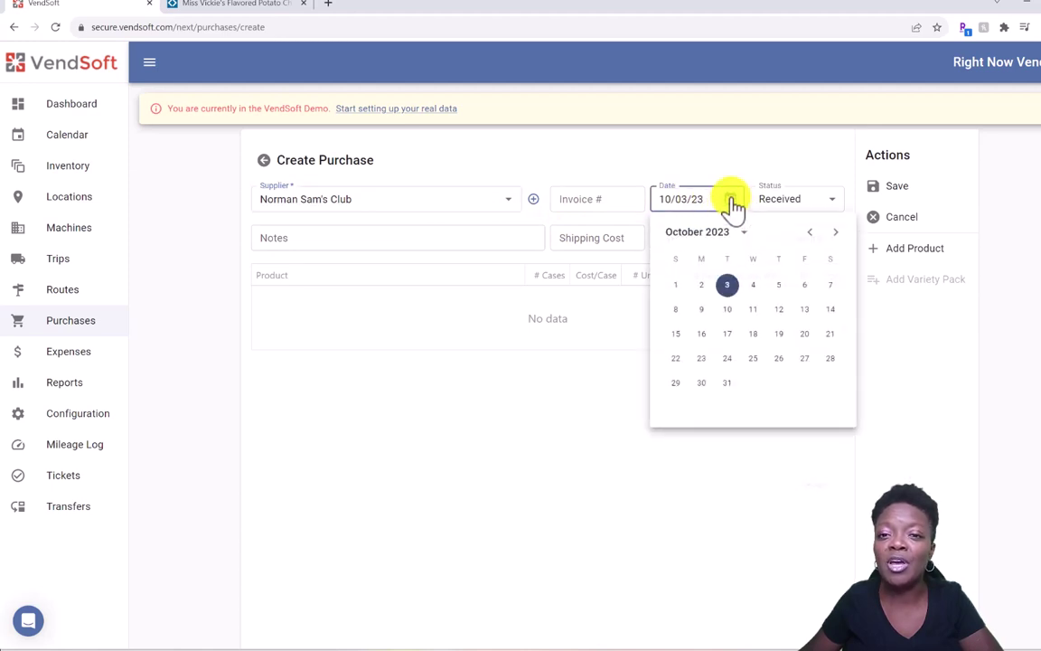
{"action": "left_click", "coordinate": [811, 233]}
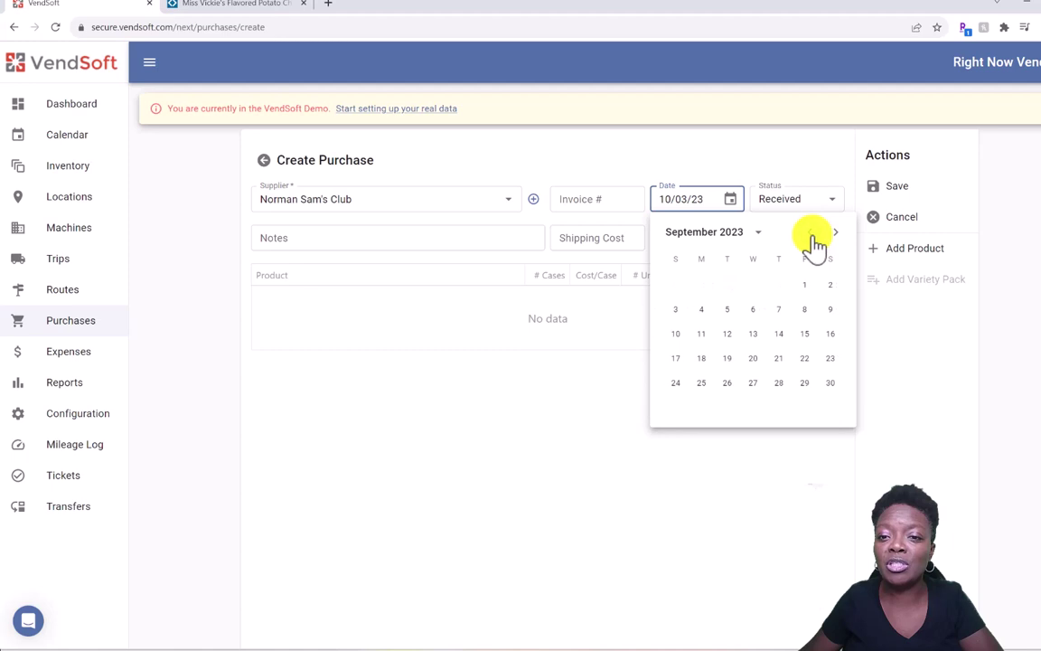
{"action": "left_click", "coordinate": [726, 335]}
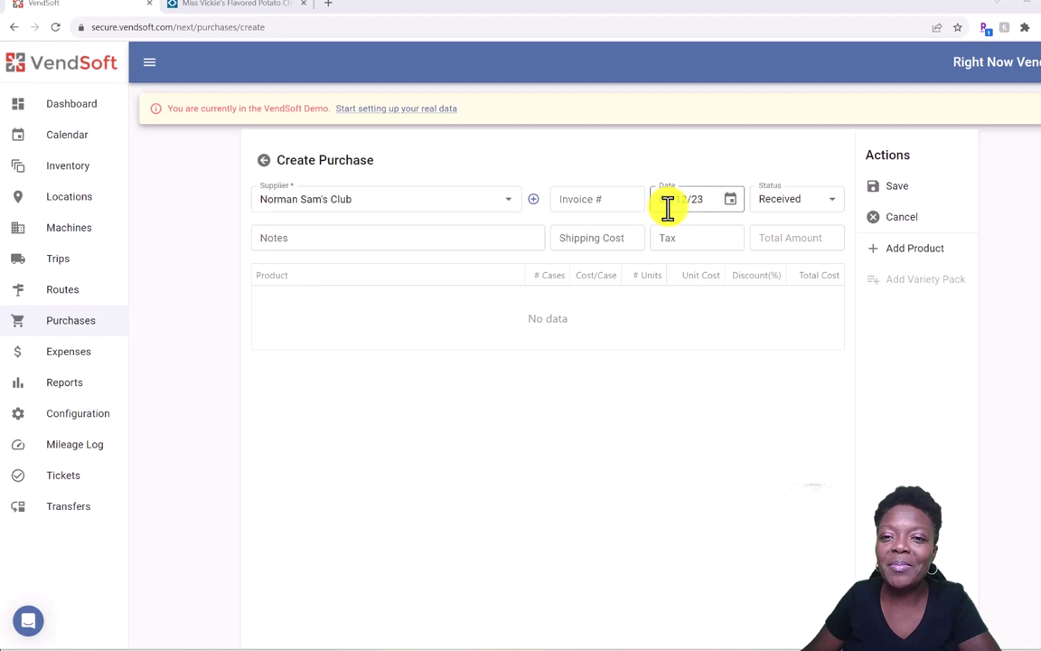
Switch the purchase status to On Order and back to Received
{"action": "left_click", "coordinate": [832, 200]}
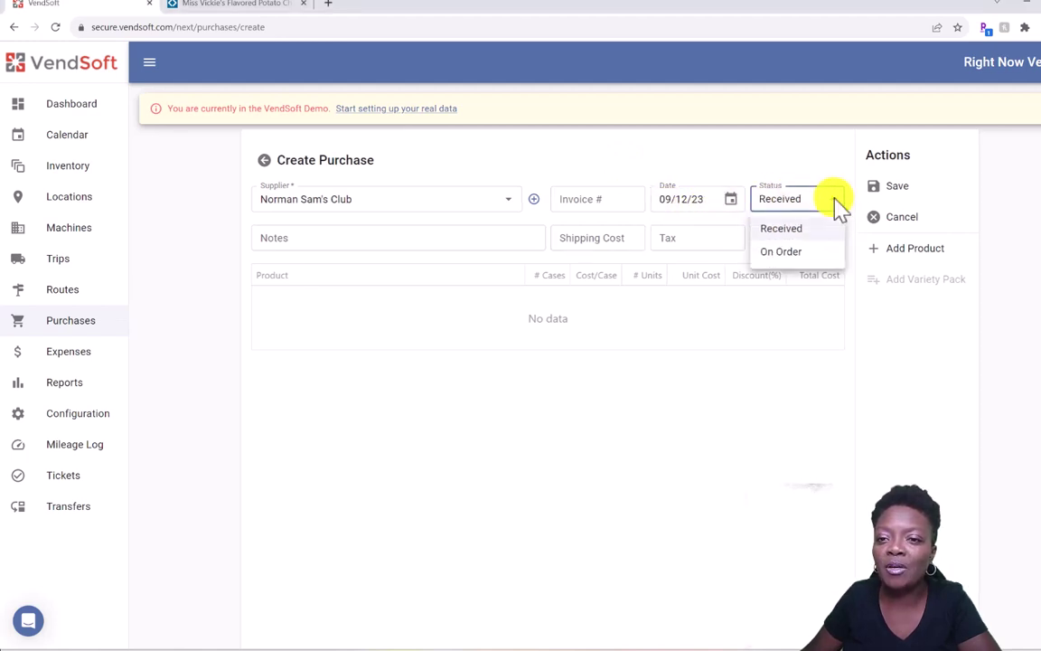
{"action": "left_click", "coordinate": [812, 257]}
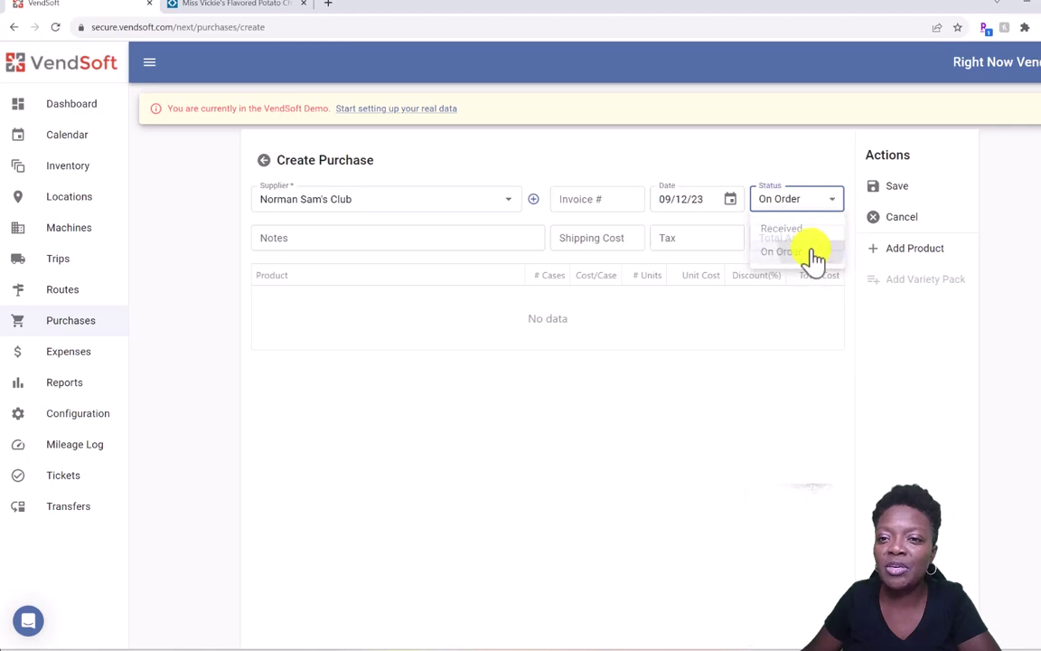
{"action": "left_click", "coordinate": [830, 201]}
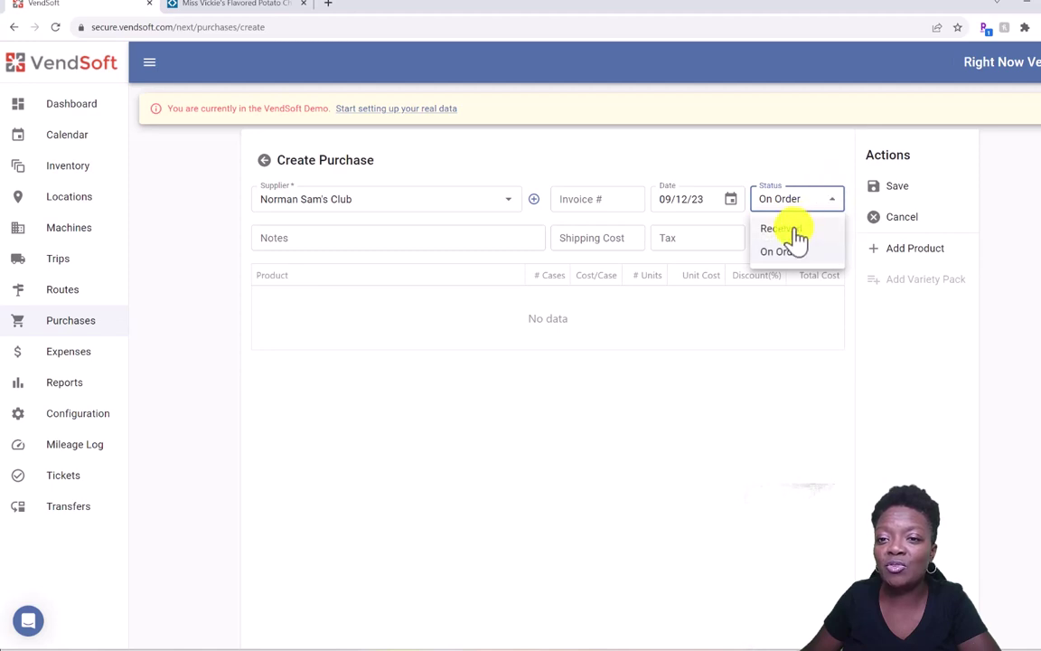
{"action": "left_click", "coordinate": [796, 233]}
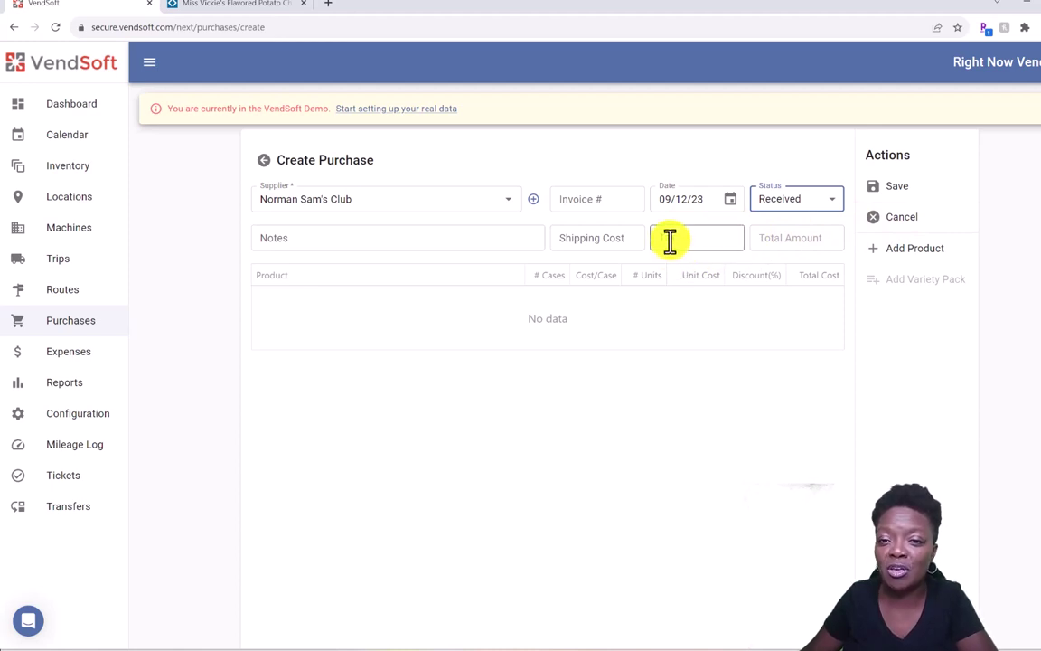
{"action": "left_click", "coordinate": [708, 238]}
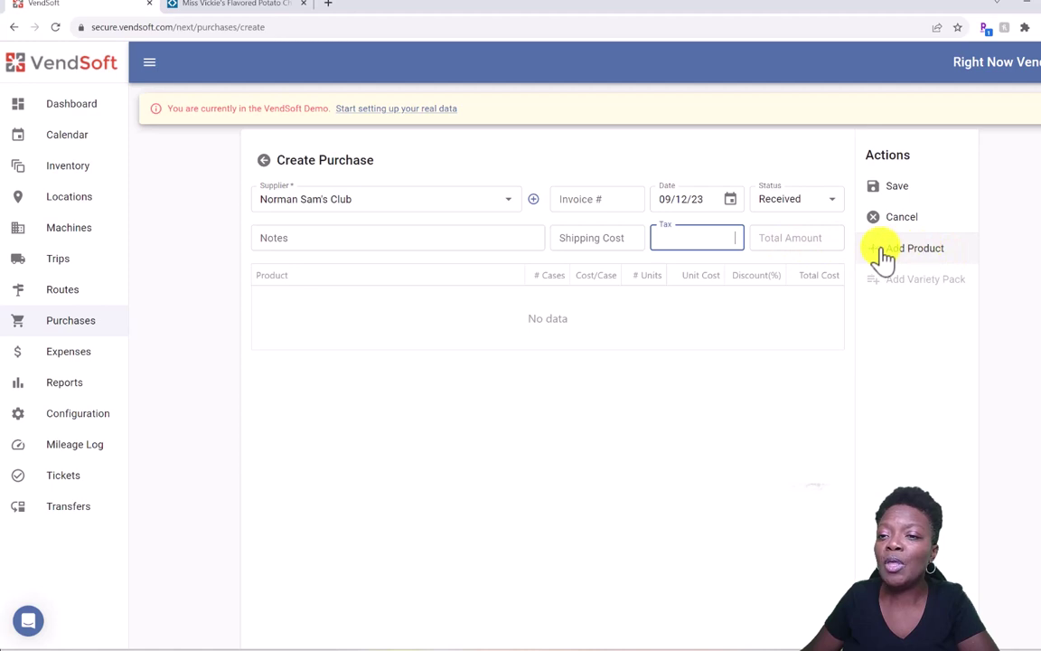
{"action": "left_click", "coordinate": [882, 253]}
{"action": "left_click", "coordinate": [882, 253]}
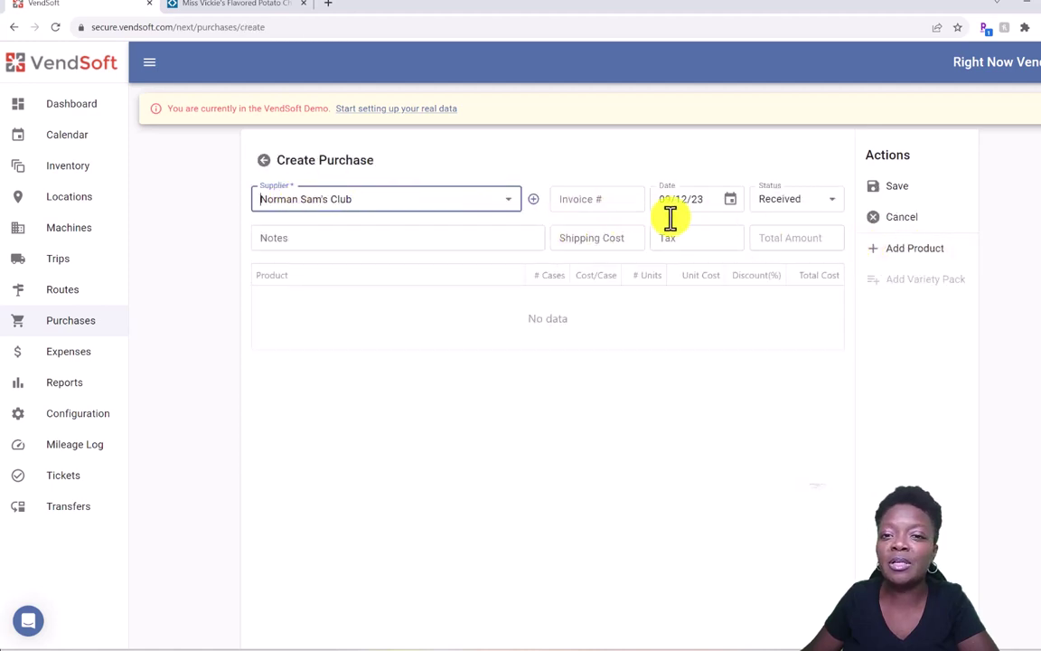
Start a product entry for Miss Vickie's Chips on the purchase and set its number of cases to 1
{"action": "left_click", "coordinate": [903, 260]}
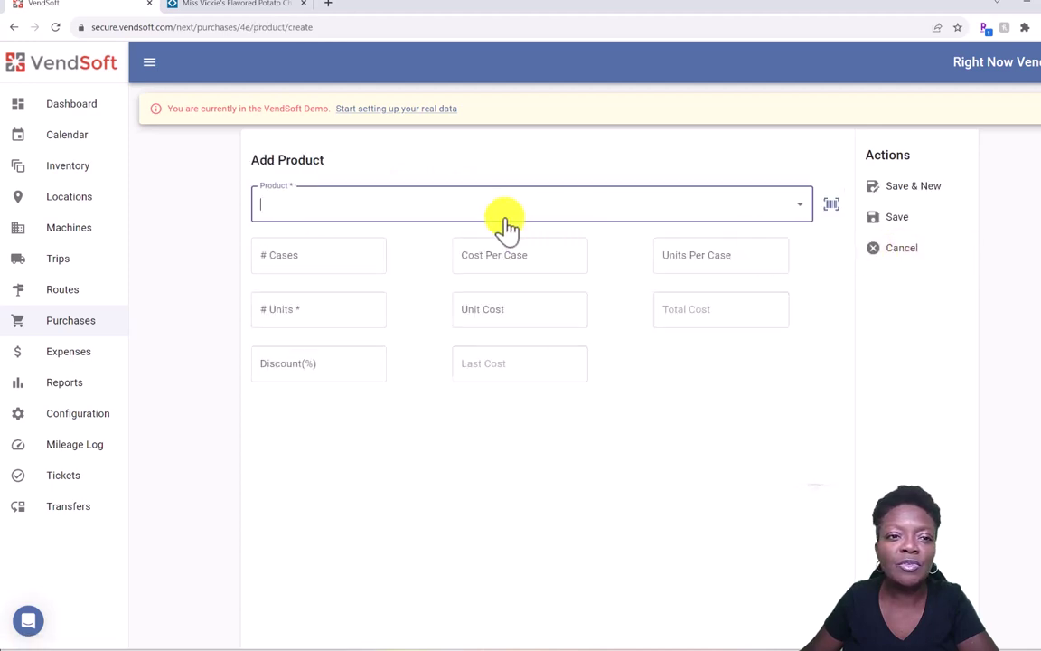
{"action": "left_click", "coordinate": [444, 209]}
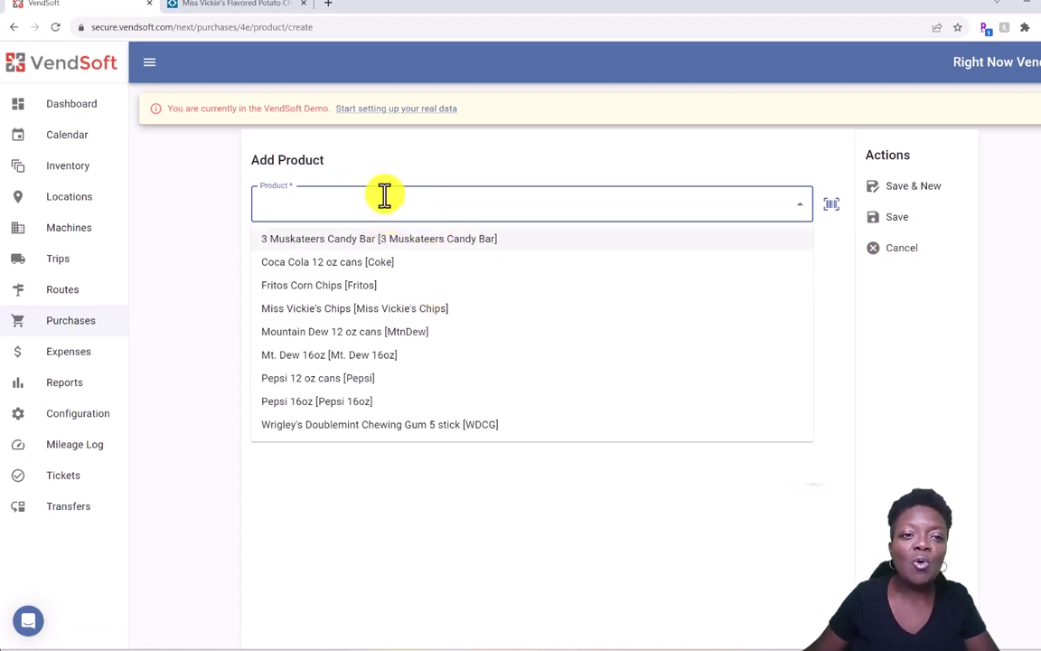
{"action": "type", "text": "mi"}
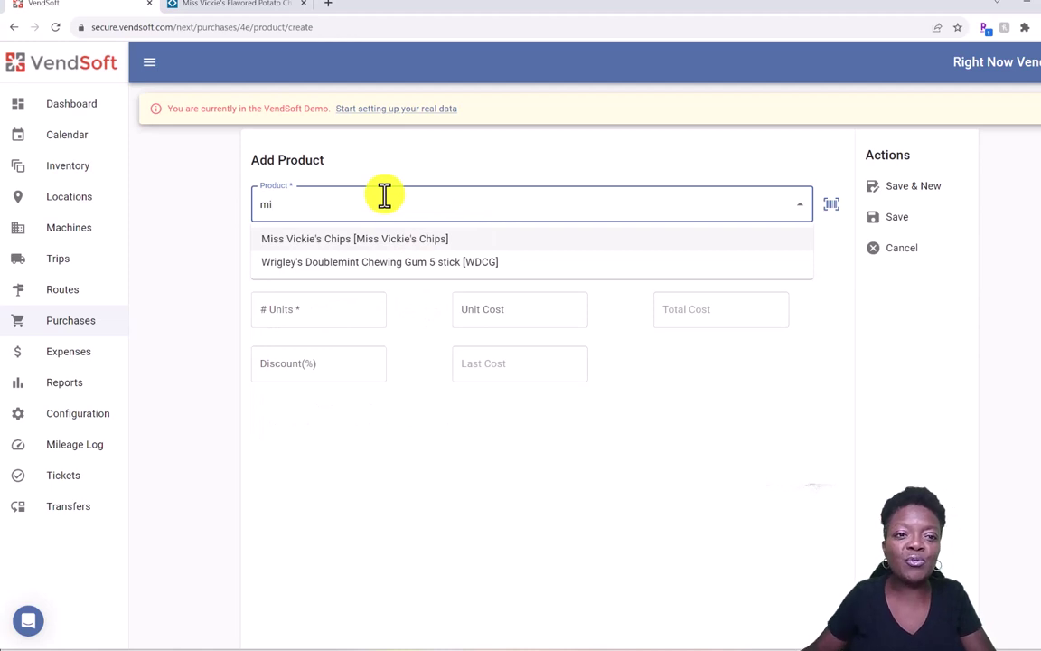
{"action": "type", "text": "s"}
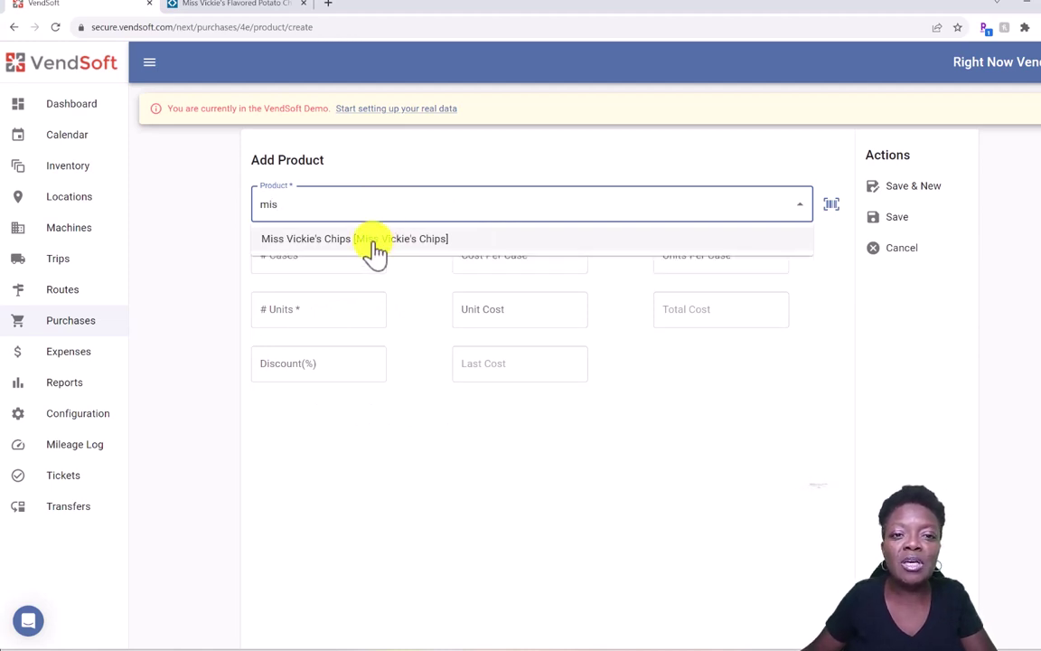
{"action": "left_click", "coordinate": [373, 242]}
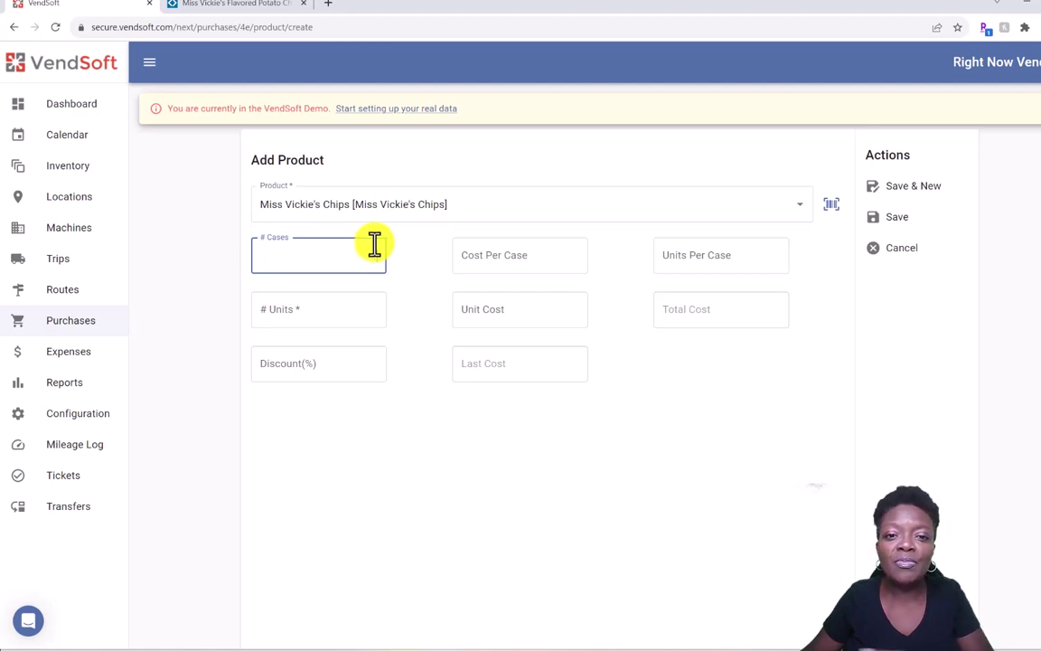
{"action": "type", "text": "1"}
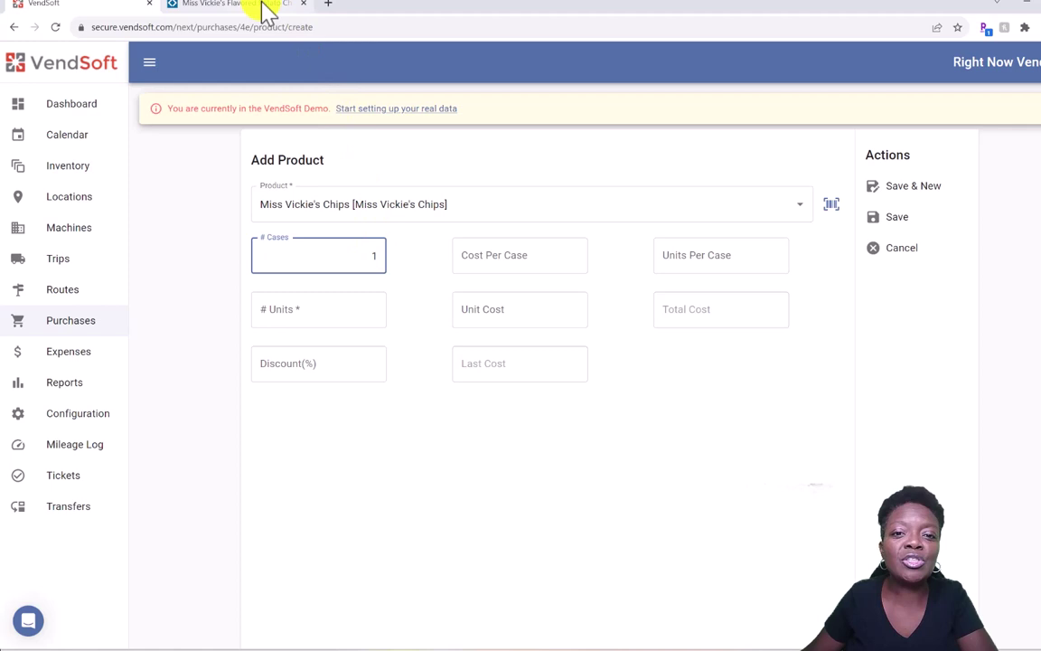
Complete the product entry with a cost per case of 18.48 and 30 units per case, checking the Sam's Club page, and save it
{"action": "left_click", "coordinate": [505, 258]}
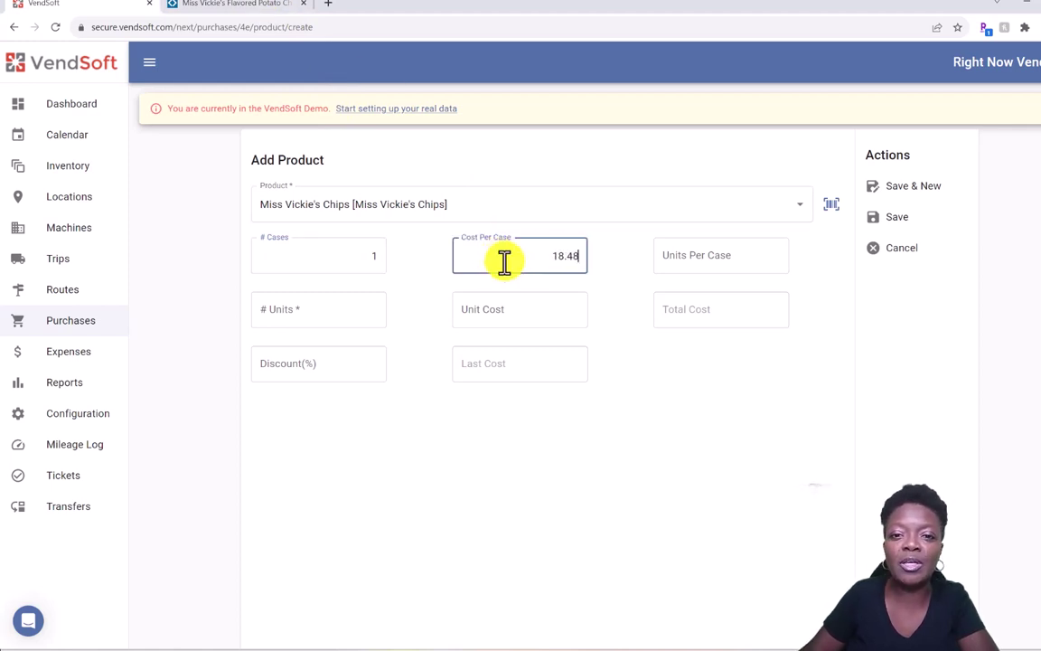
{"action": "left_click", "coordinate": [209, 10]}
{"action": "mouse_move", "coordinate": [262, 80]}
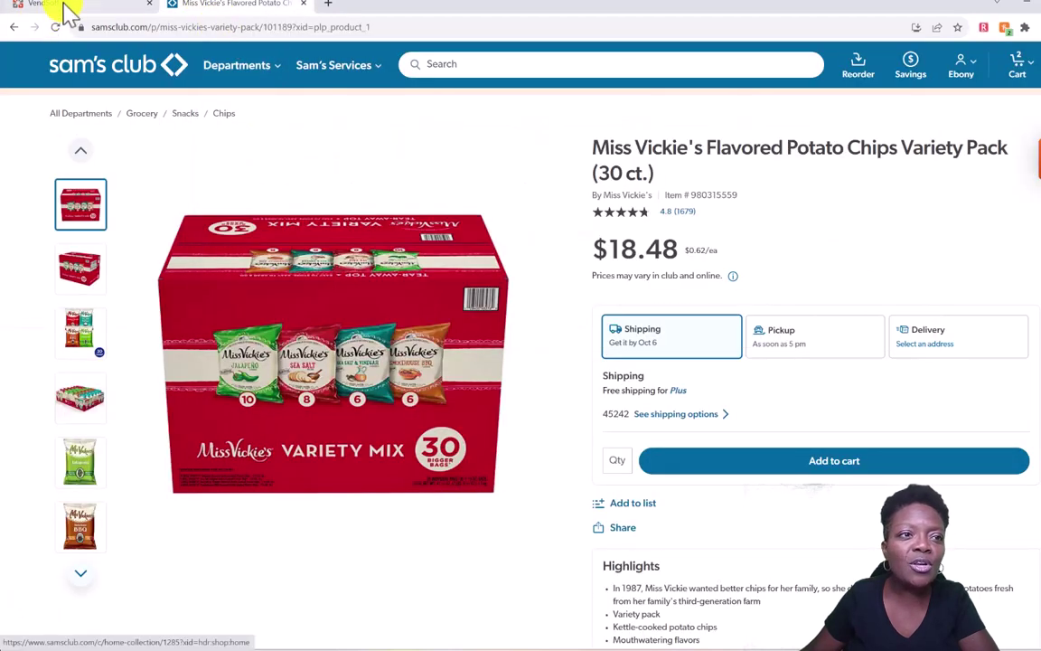
{"action": "left_click", "coordinate": [59, 6]}
{"action": "left_click", "coordinate": [751, 258]}
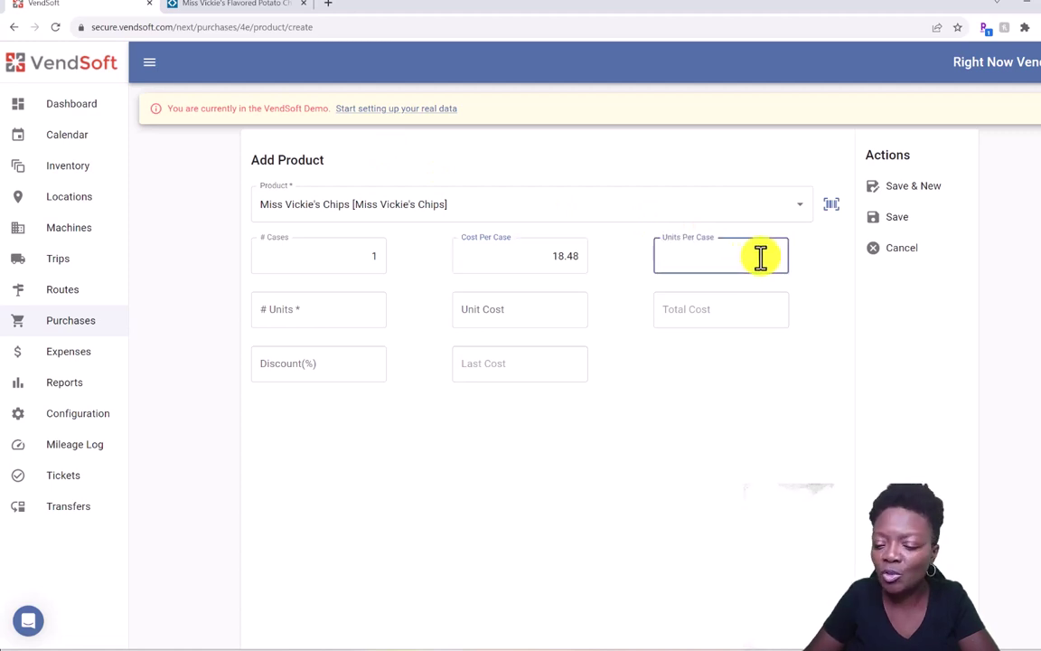
{"action": "type", "text": "30"}
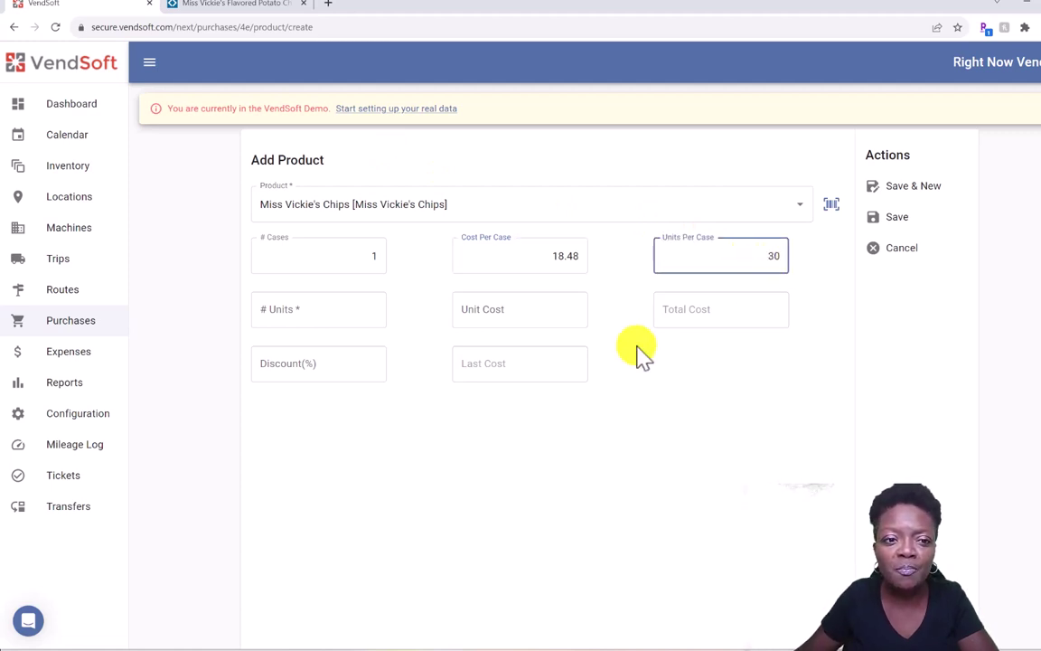
{"action": "left_click", "coordinate": [420, 318]}
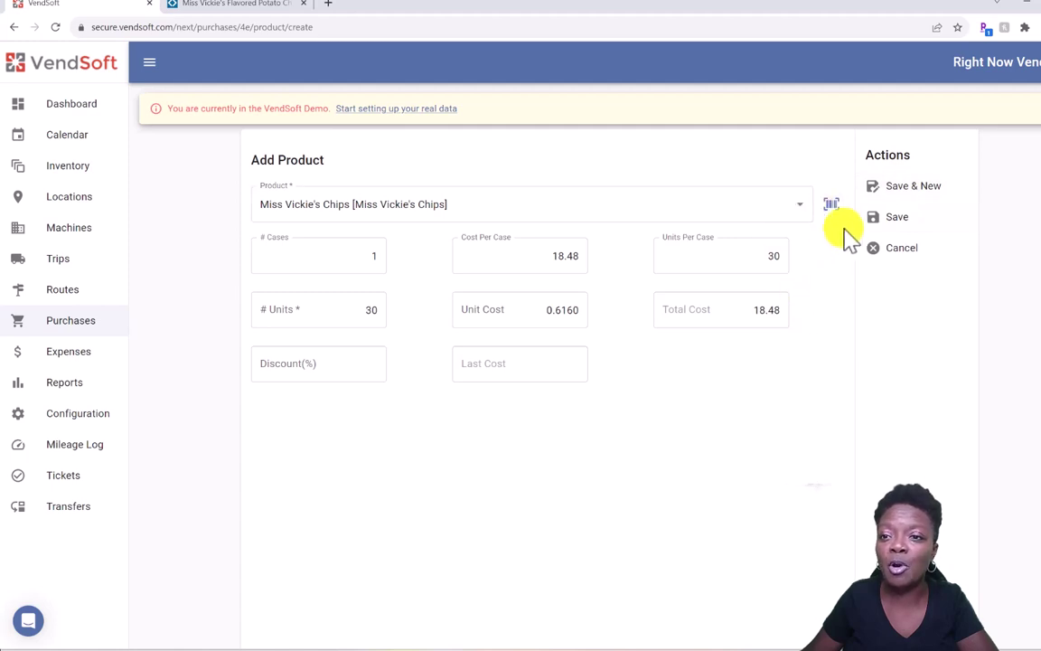
{"action": "left_click", "coordinate": [905, 230]}
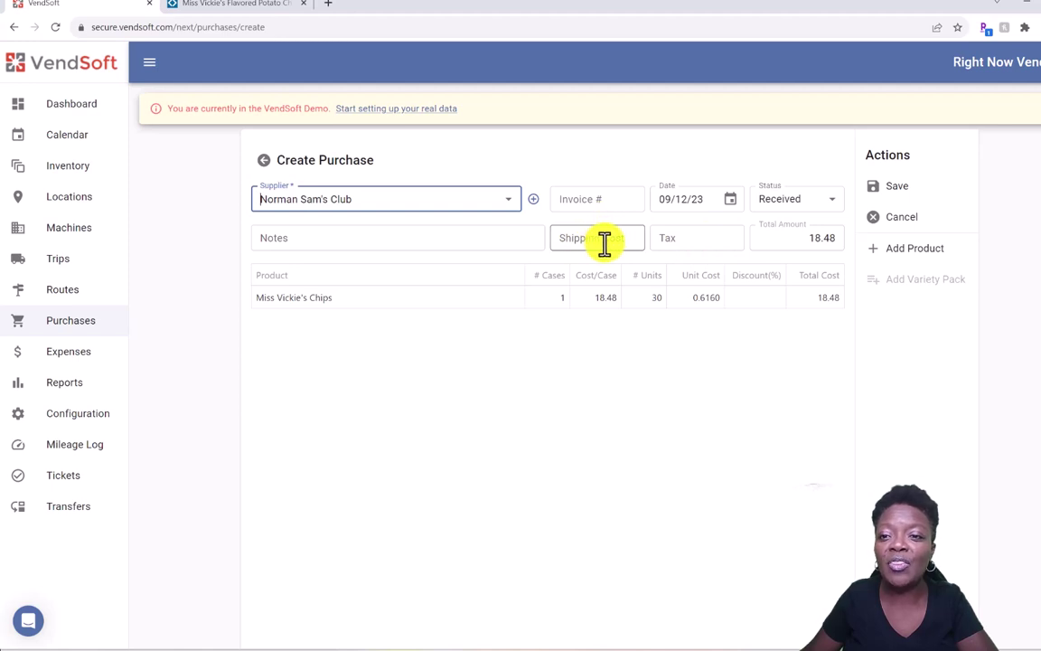
Enter 1.48 as the tax on the purchase and clear it again
{"action": "left_click", "coordinate": [675, 237]}
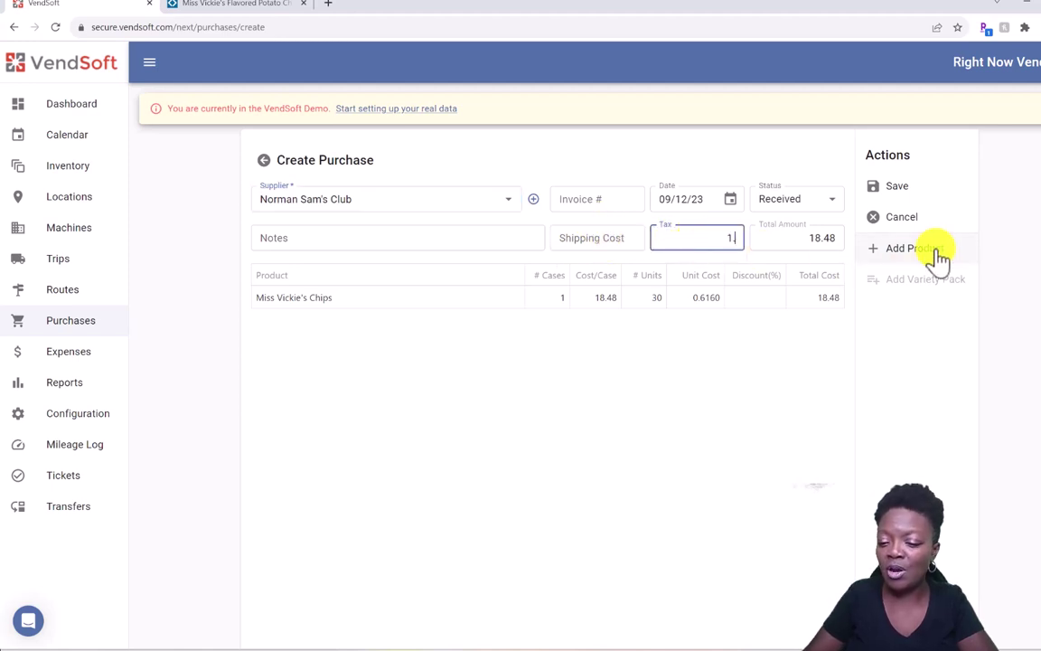
{"action": "left_click", "coordinate": [818, 409]}
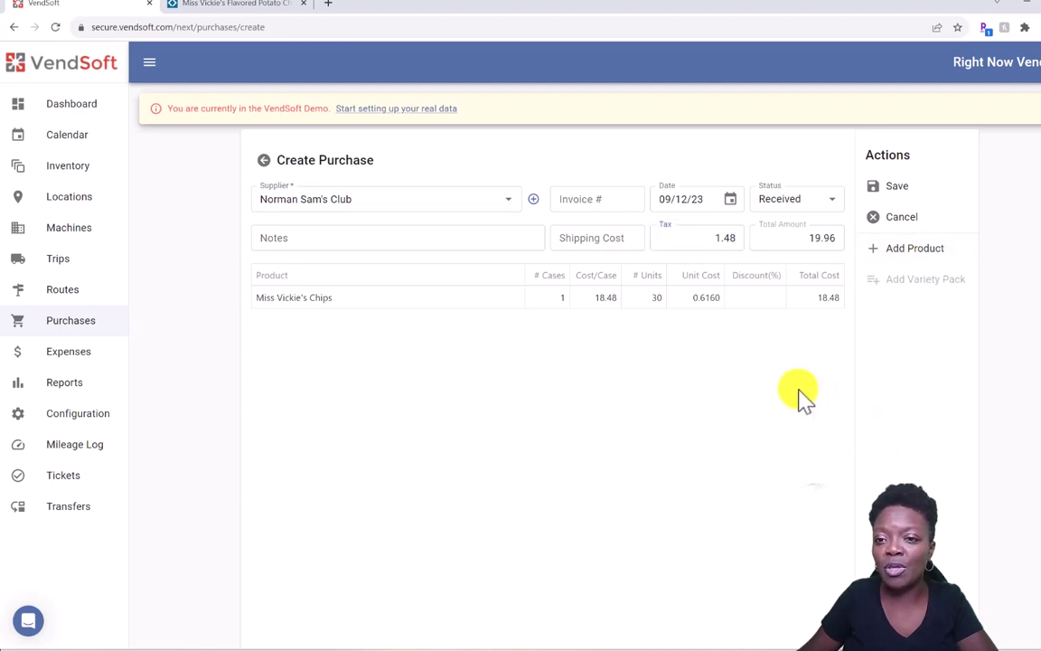
{"action": "left_click", "coordinate": [741, 235]}
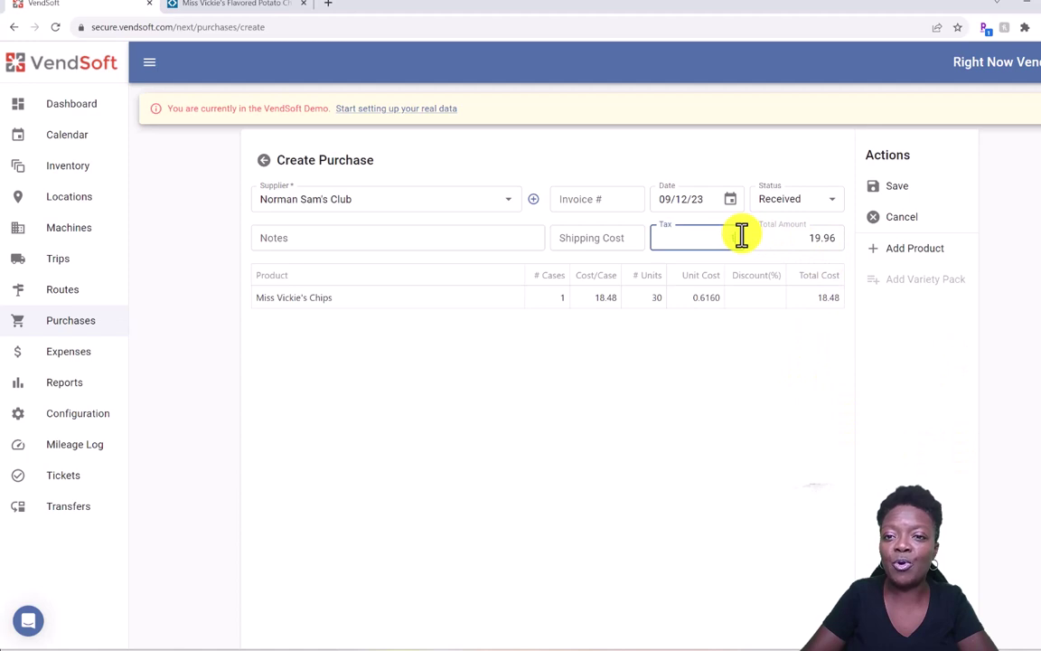
Enter 5.99 as the shipping cost of the purchase and clear it again
{"action": "left_click", "coordinate": [635, 233]}
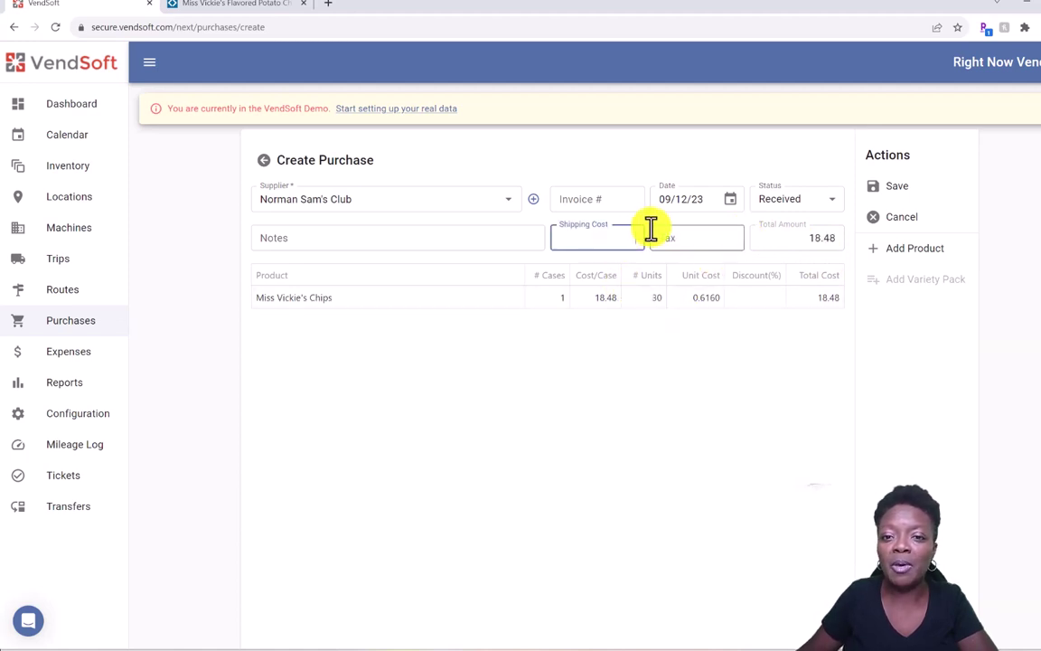
{"action": "type", "text": "5.99"}
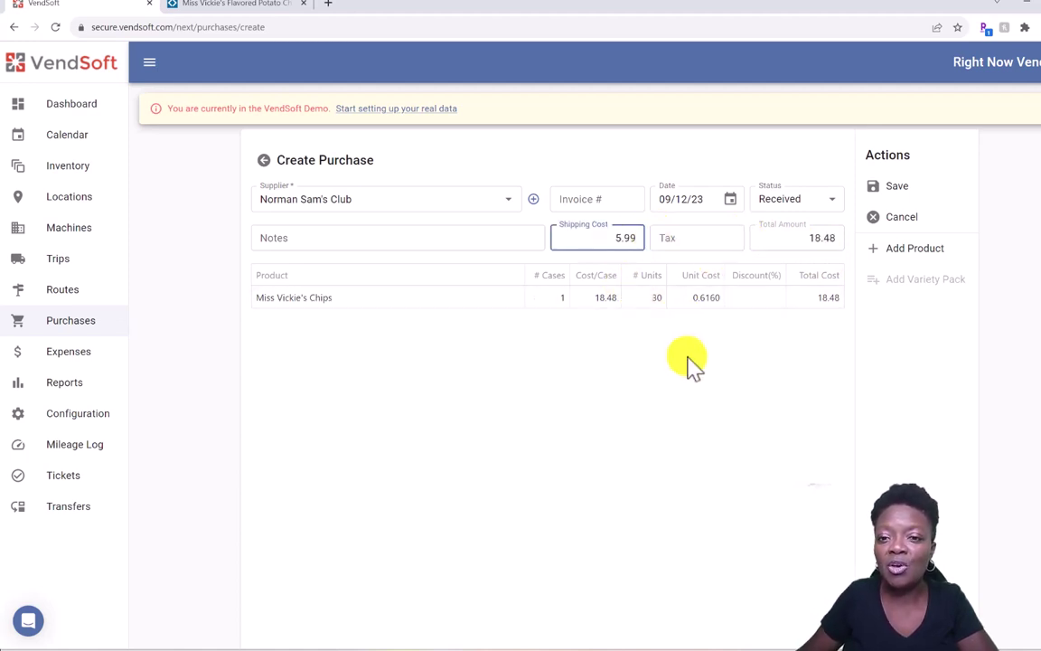
{"action": "left_click", "coordinate": [685, 365]}
{"action": "left_click", "coordinate": [635, 239]}
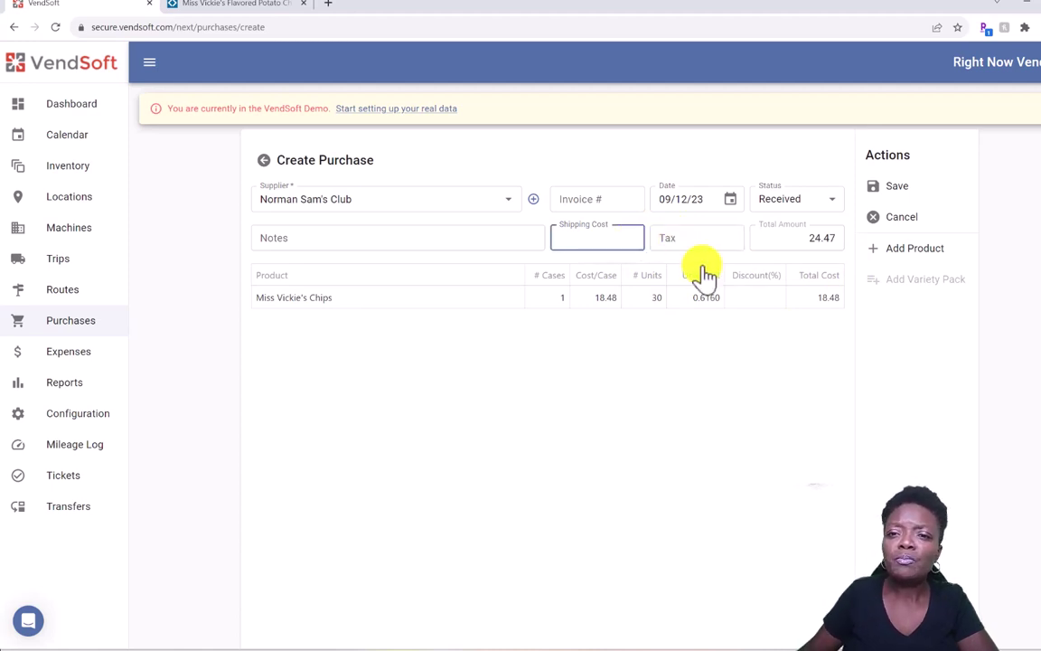
{"action": "left_click", "coordinate": [330, 238]}
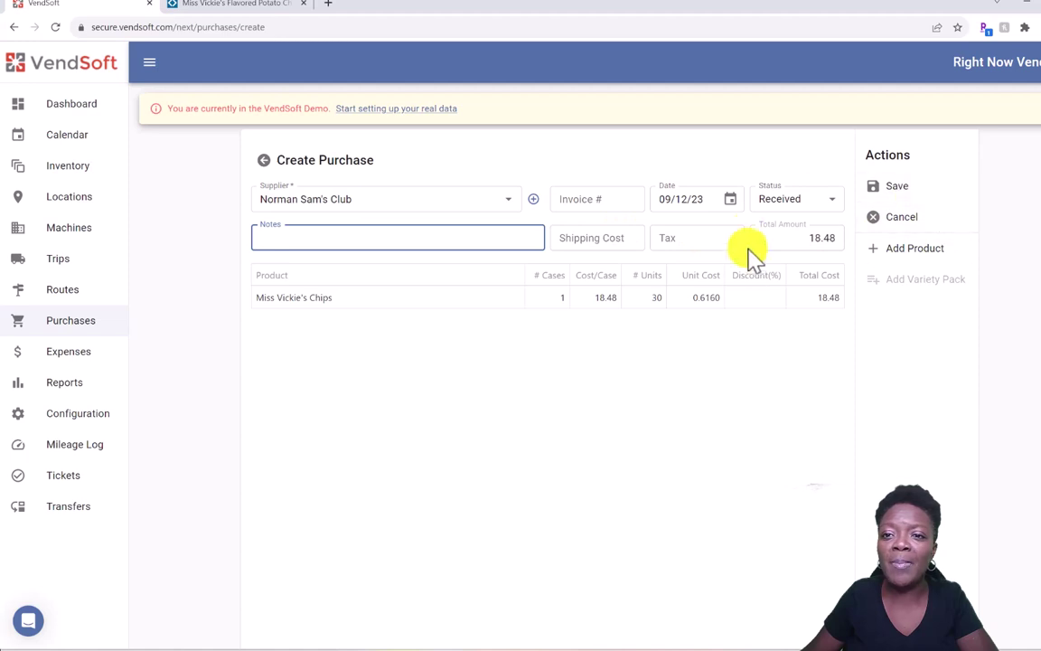
Save the purchase and reopen the 09/12/23 Norman Sam's Club purchase for editing
{"action": "left_click", "coordinate": [904, 192]}
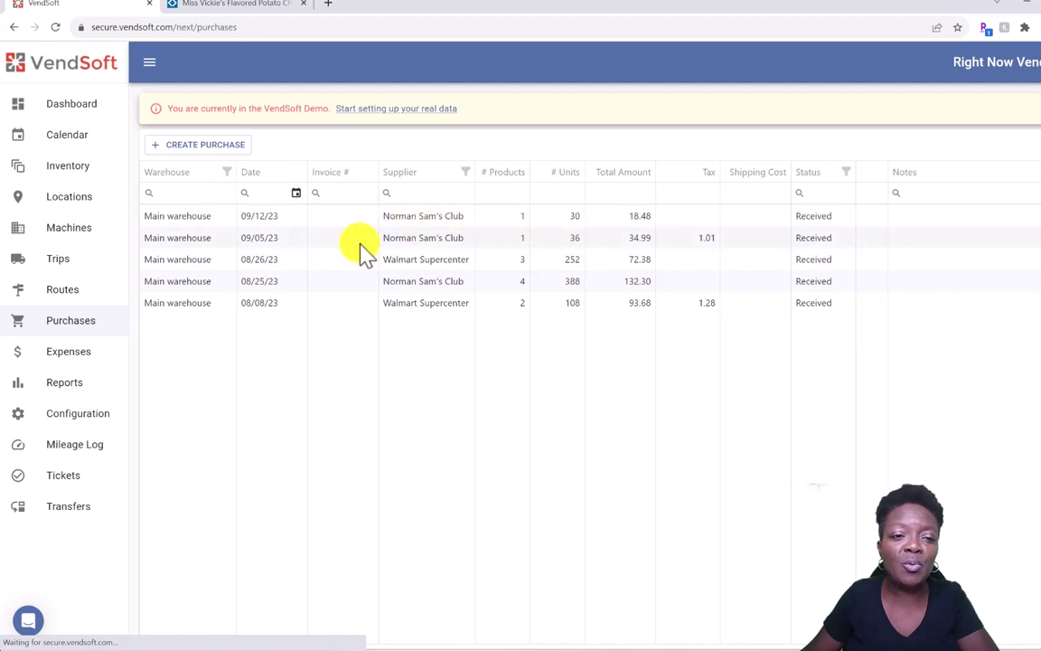
{"action": "left_click", "coordinate": [199, 220]}
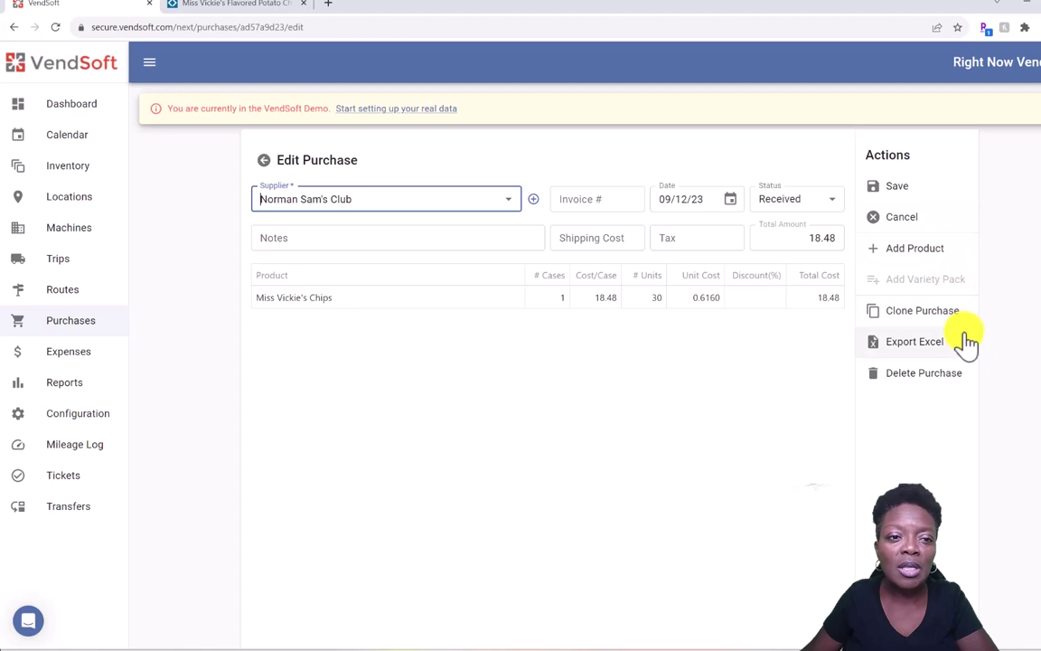
Start adding Coca Cola 12 oz cans to the saved purchase and cancel the entry
{"action": "left_click", "coordinate": [904, 258]}
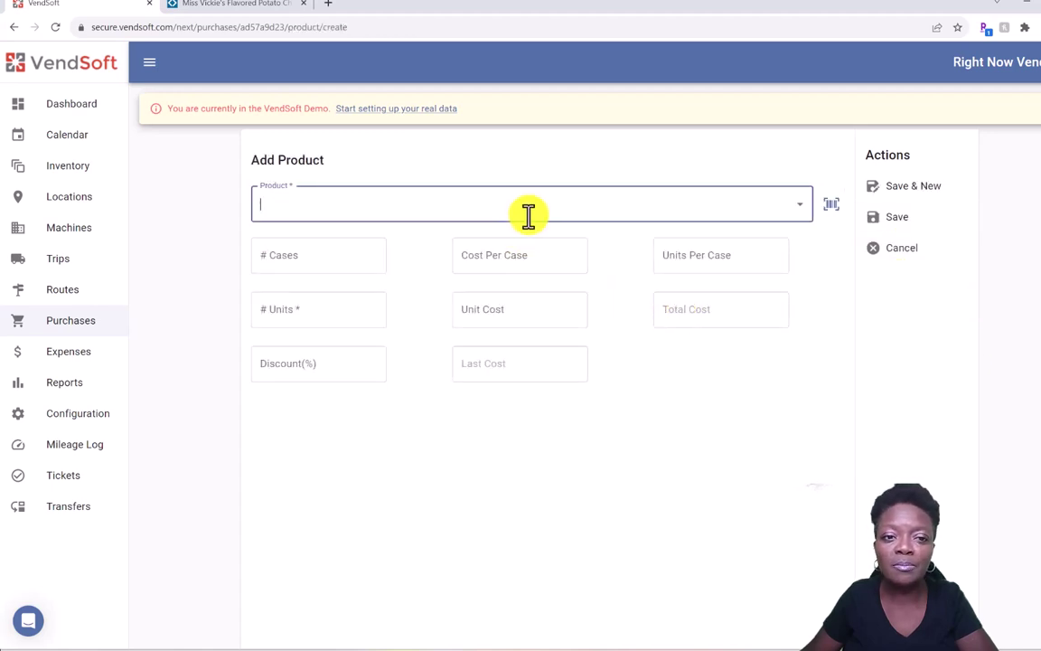
{"action": "left_click", "coordinate": [528, 211]}
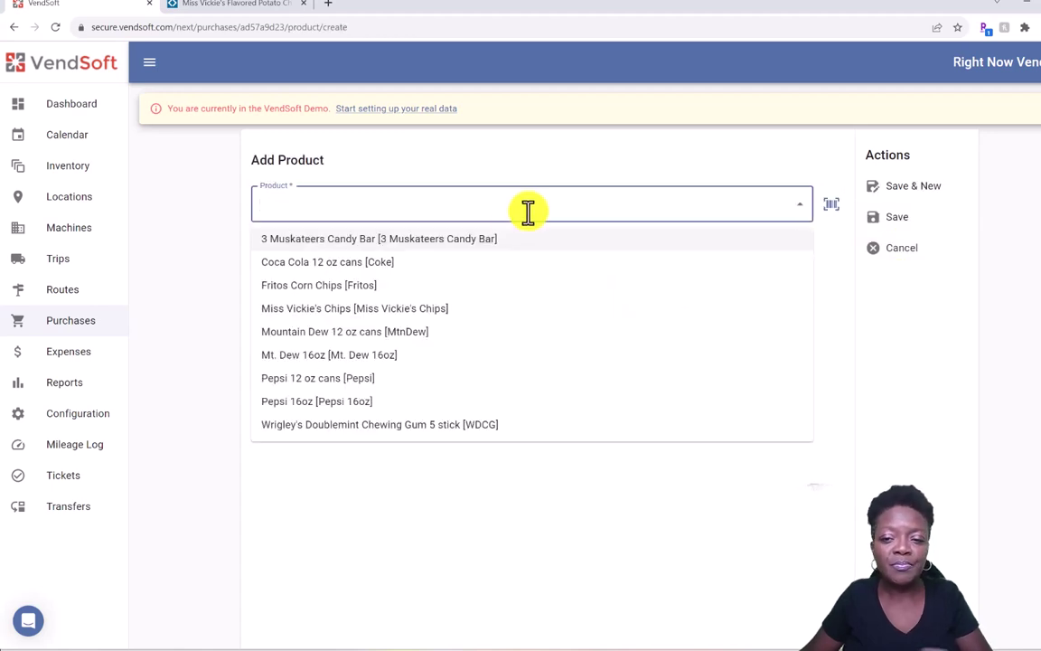
{"action": "left_click", "coordinate": [396, 269]}
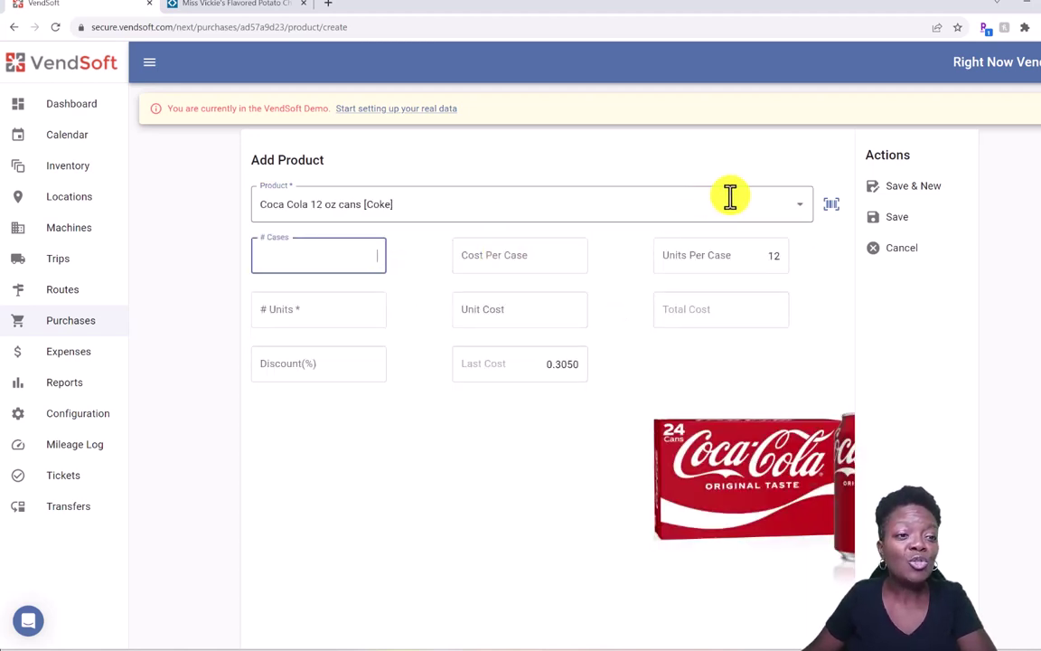
{"action": "left_click", "coordinate": [913, 258]}
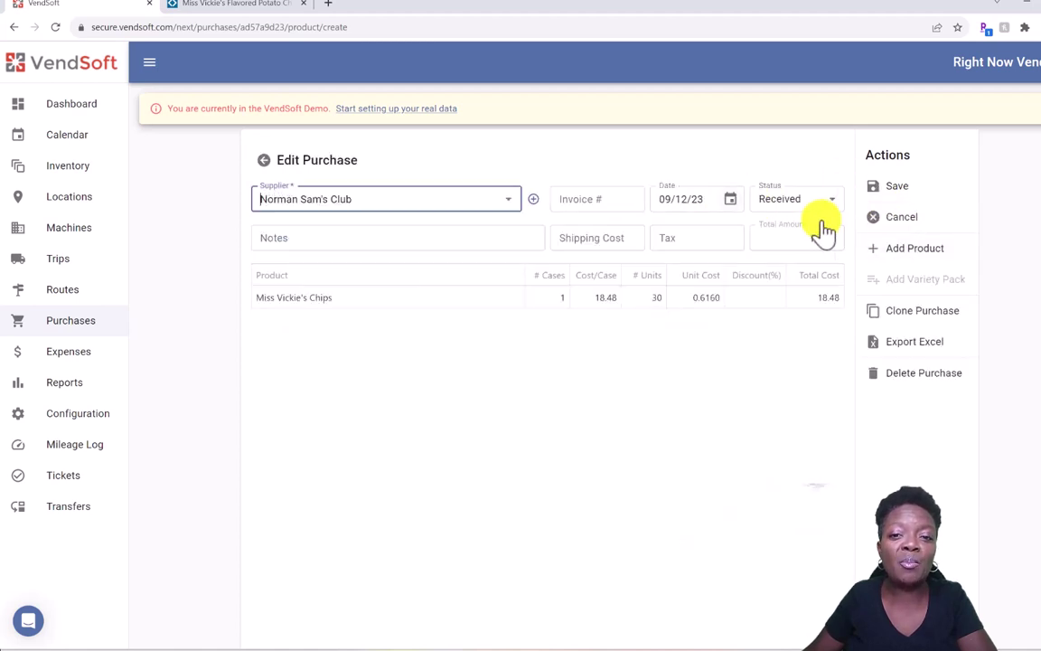